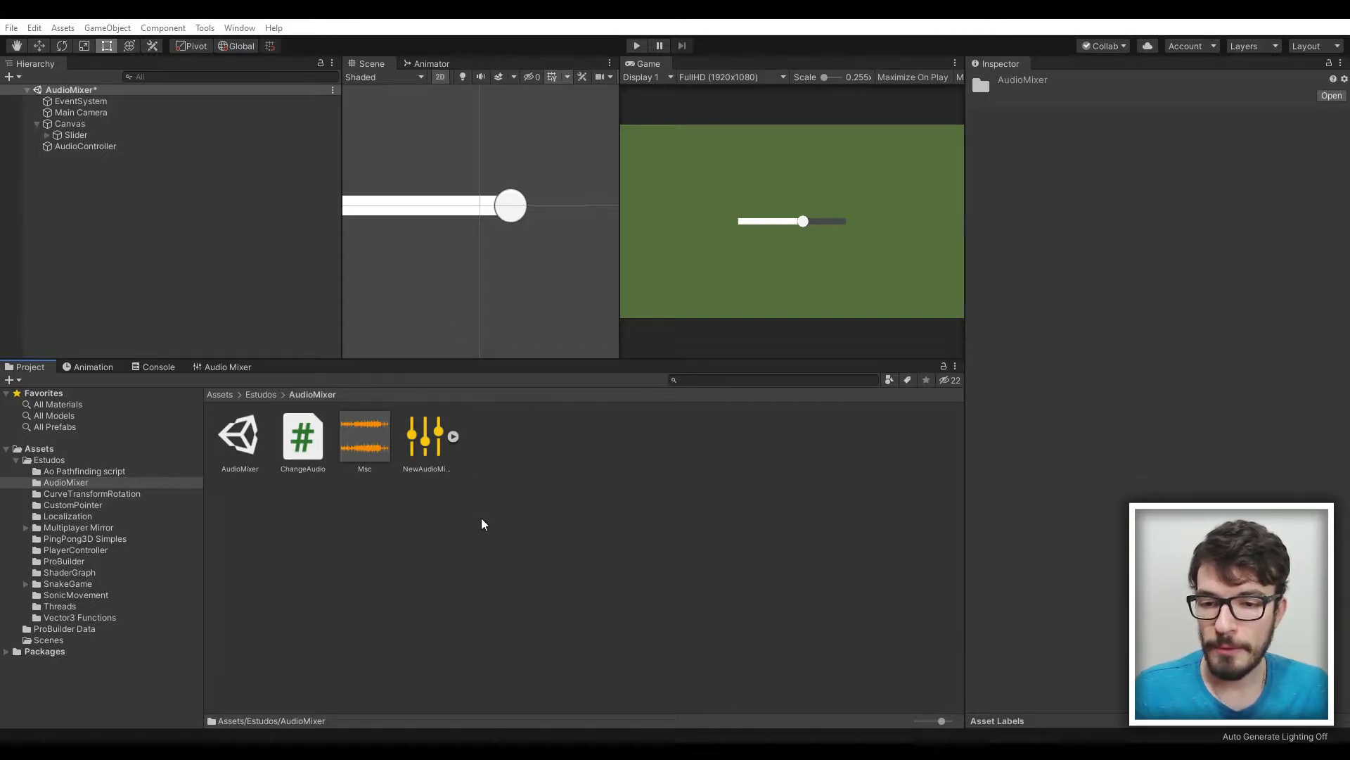
Create a new Audio Mixer asset, NewAudioMixer, in the AudioMixer folder from the Project window.
right_click(513, 482)
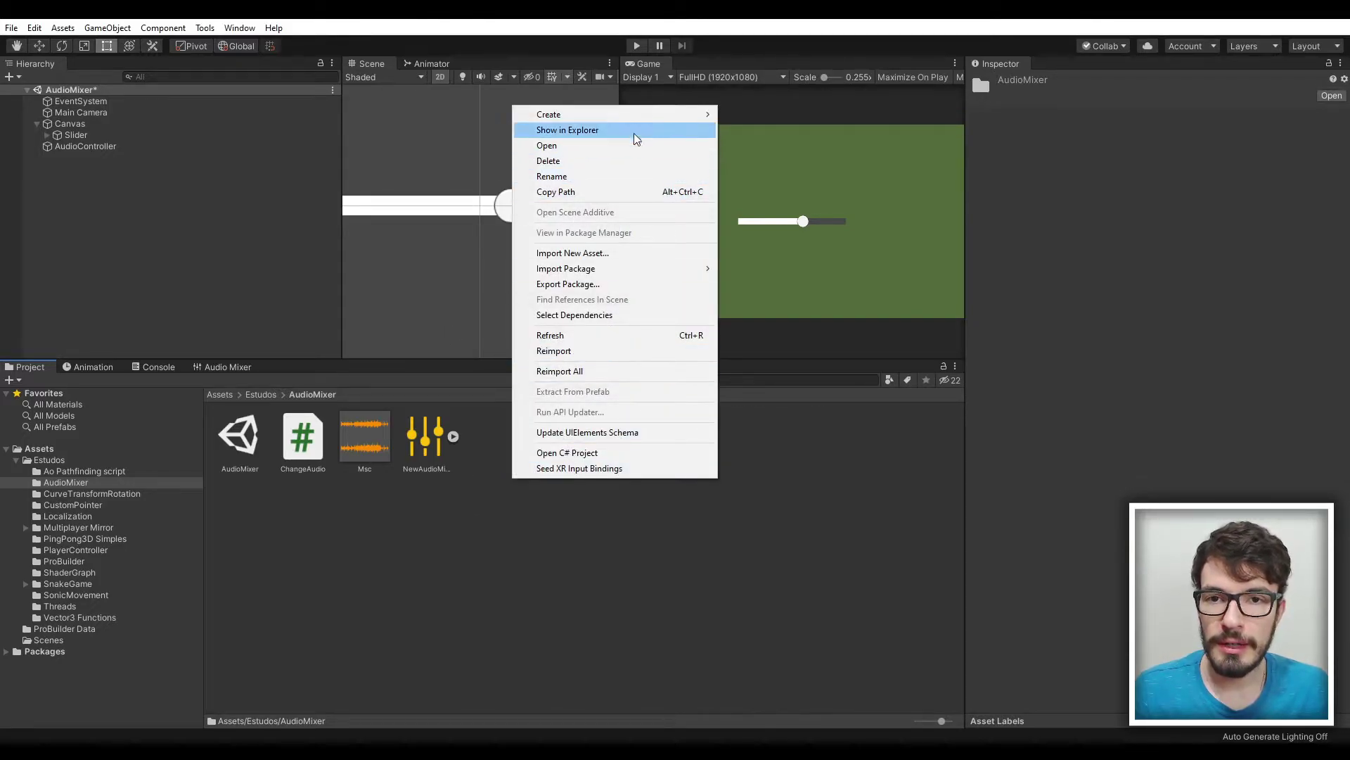
mouse_move(584, 114)
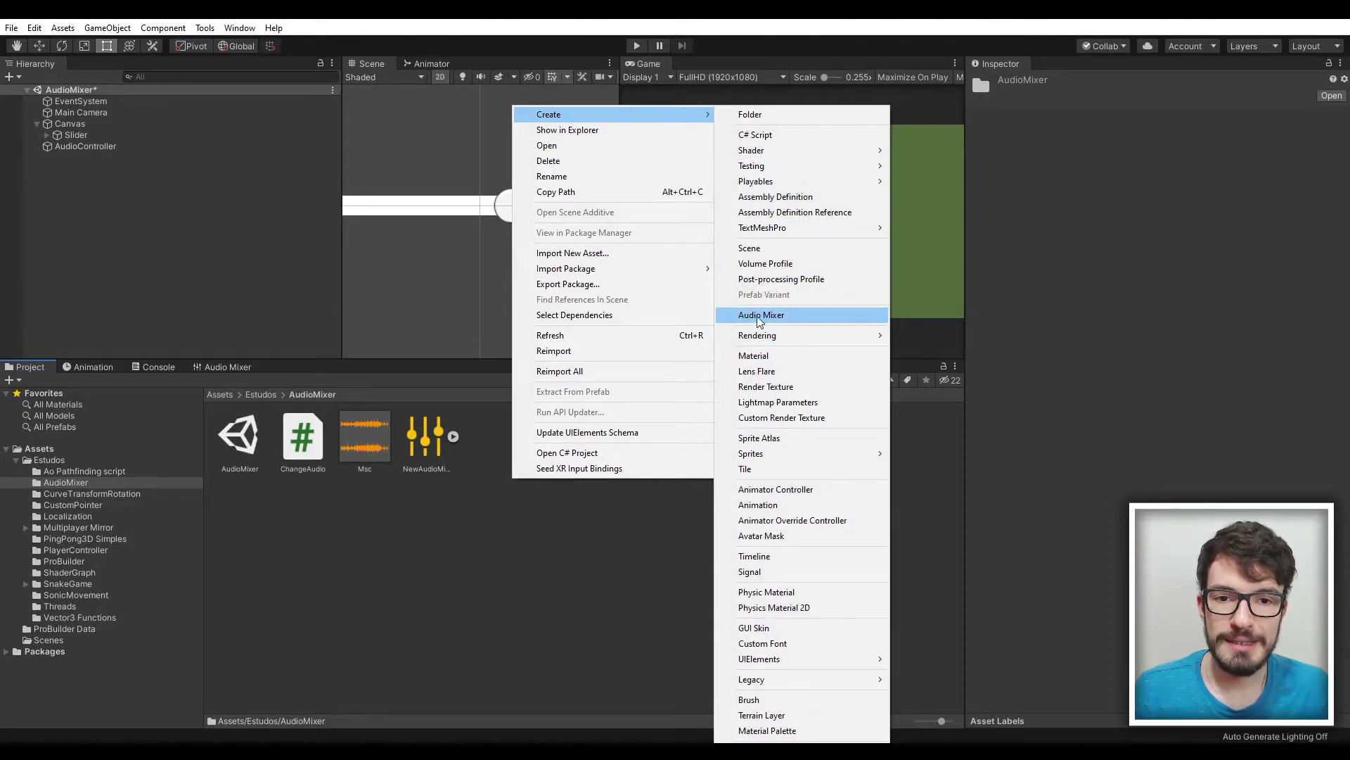
left_click(759, 316)
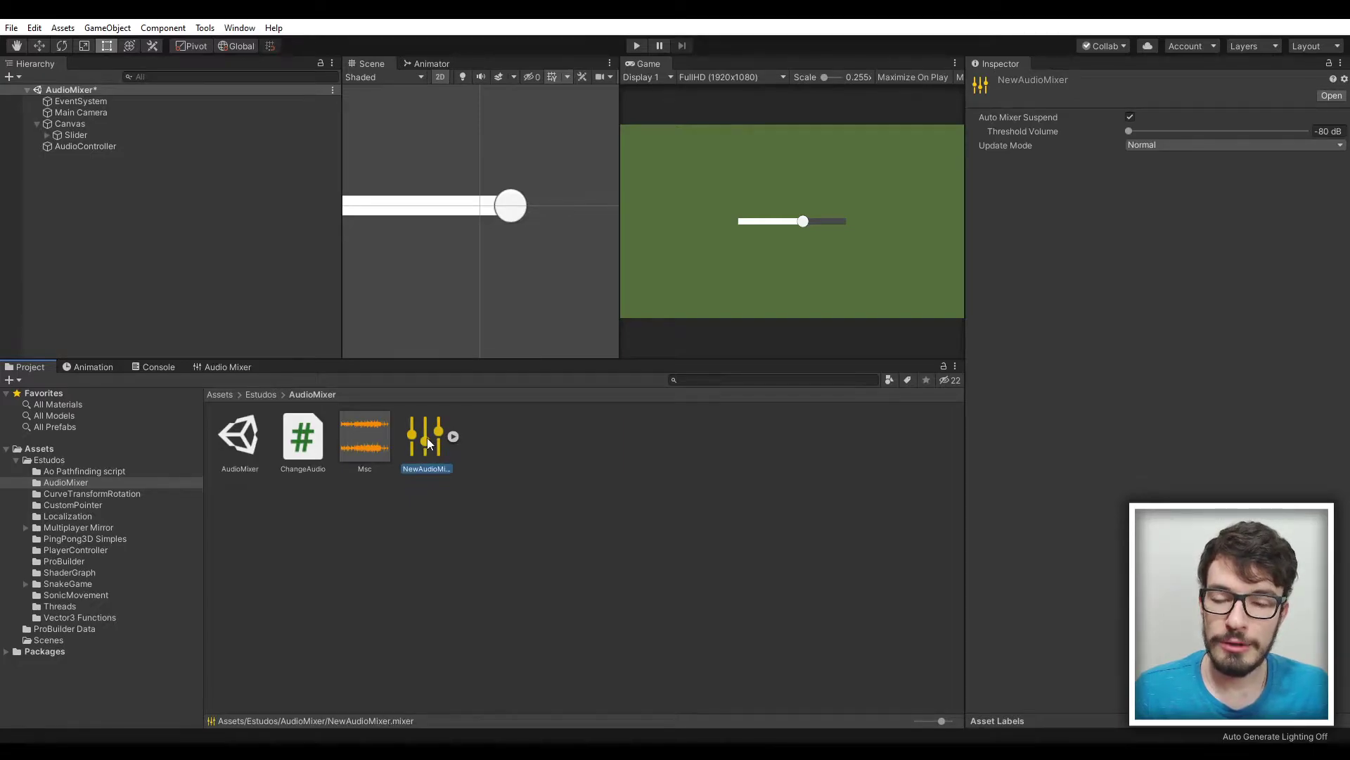
Open NewAudioMixer in the Audio Mixer window and inspect the Master group, then the Music group.
double_click(428, 442)
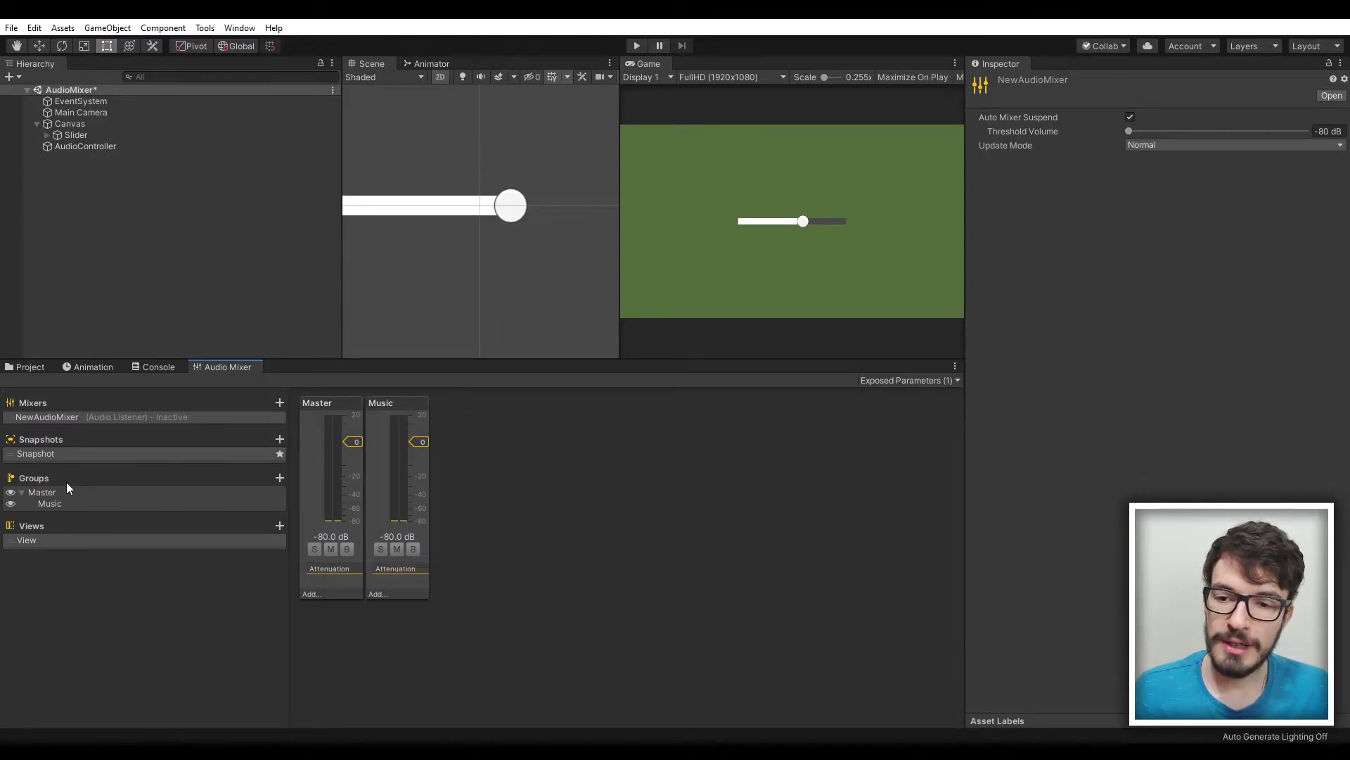
left_click(42, 492)
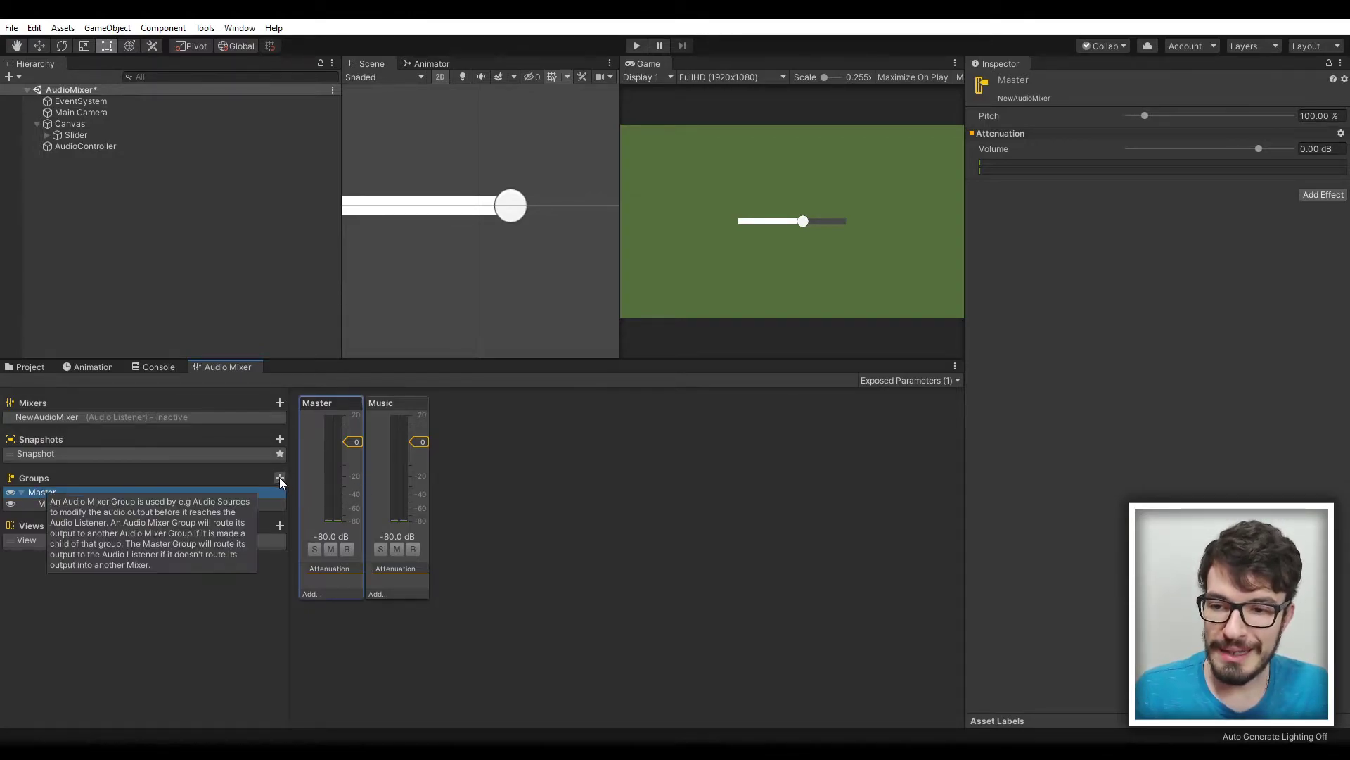
left_click(46, 504)
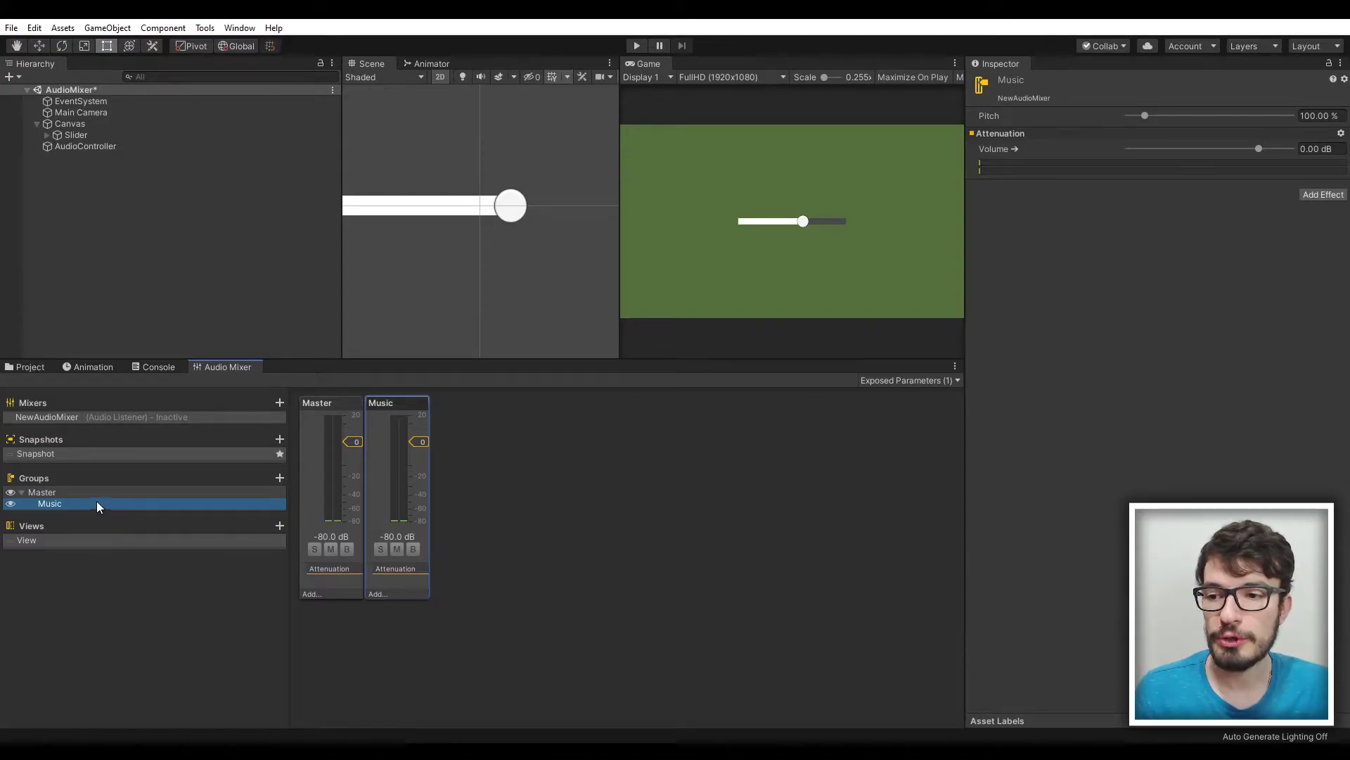
left_click(48, 491)
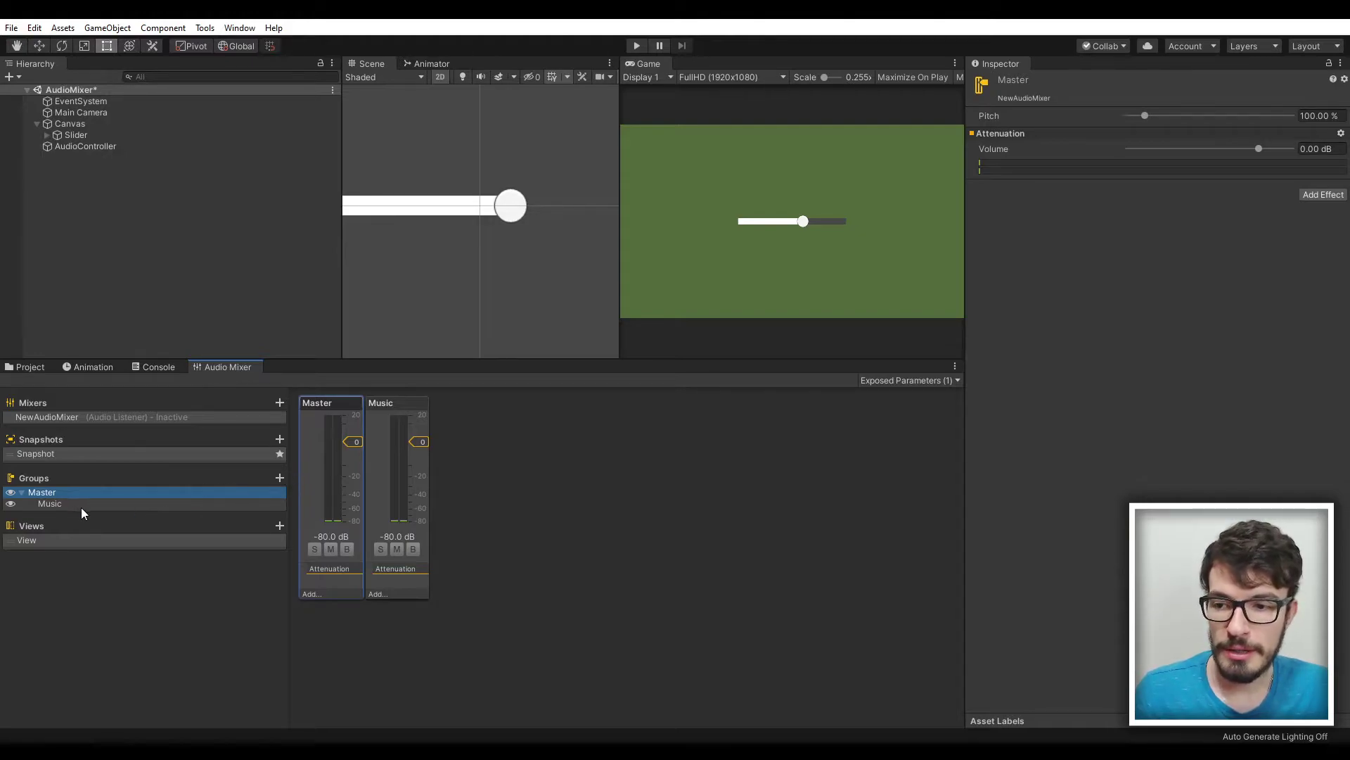
left_click(62, 503)
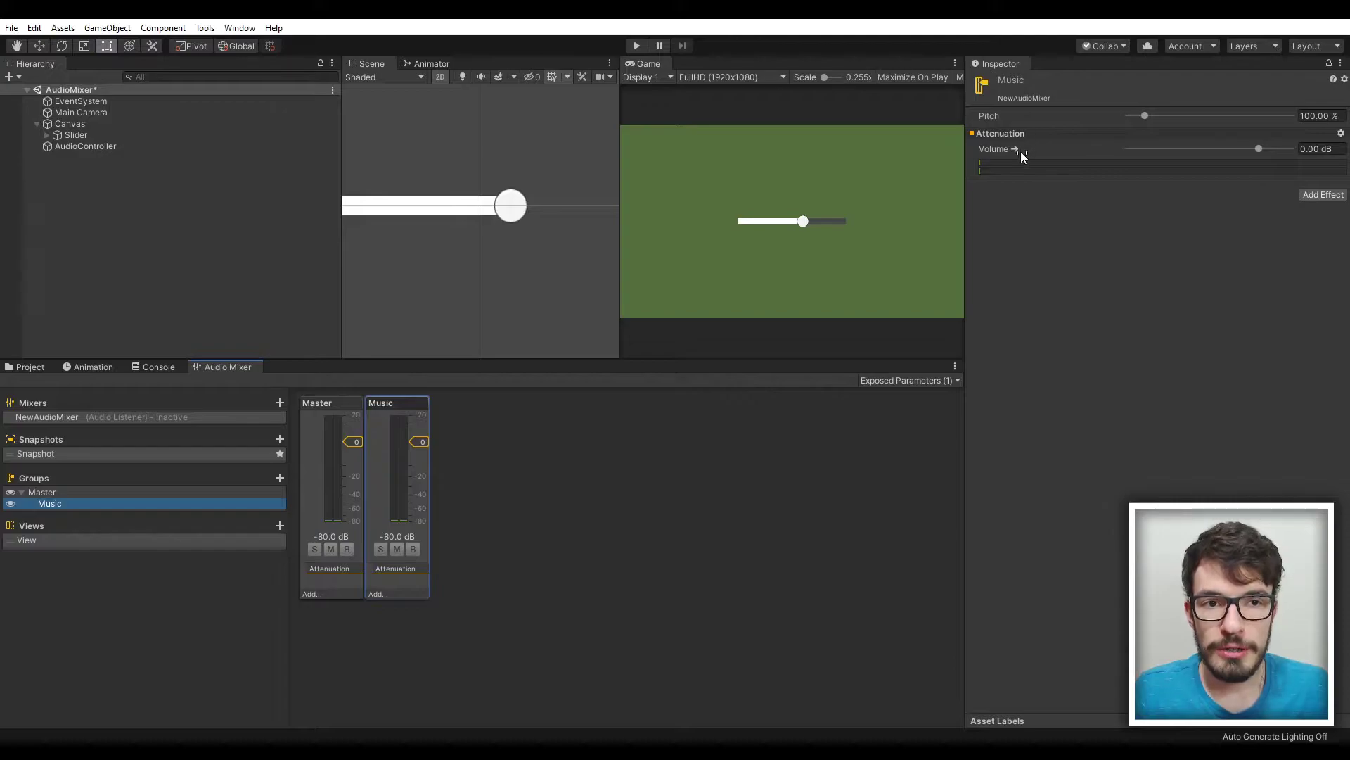
Browse the Add Effect list without adding one, then unexpose the Music group's Volume.
left_click(1320, 196)
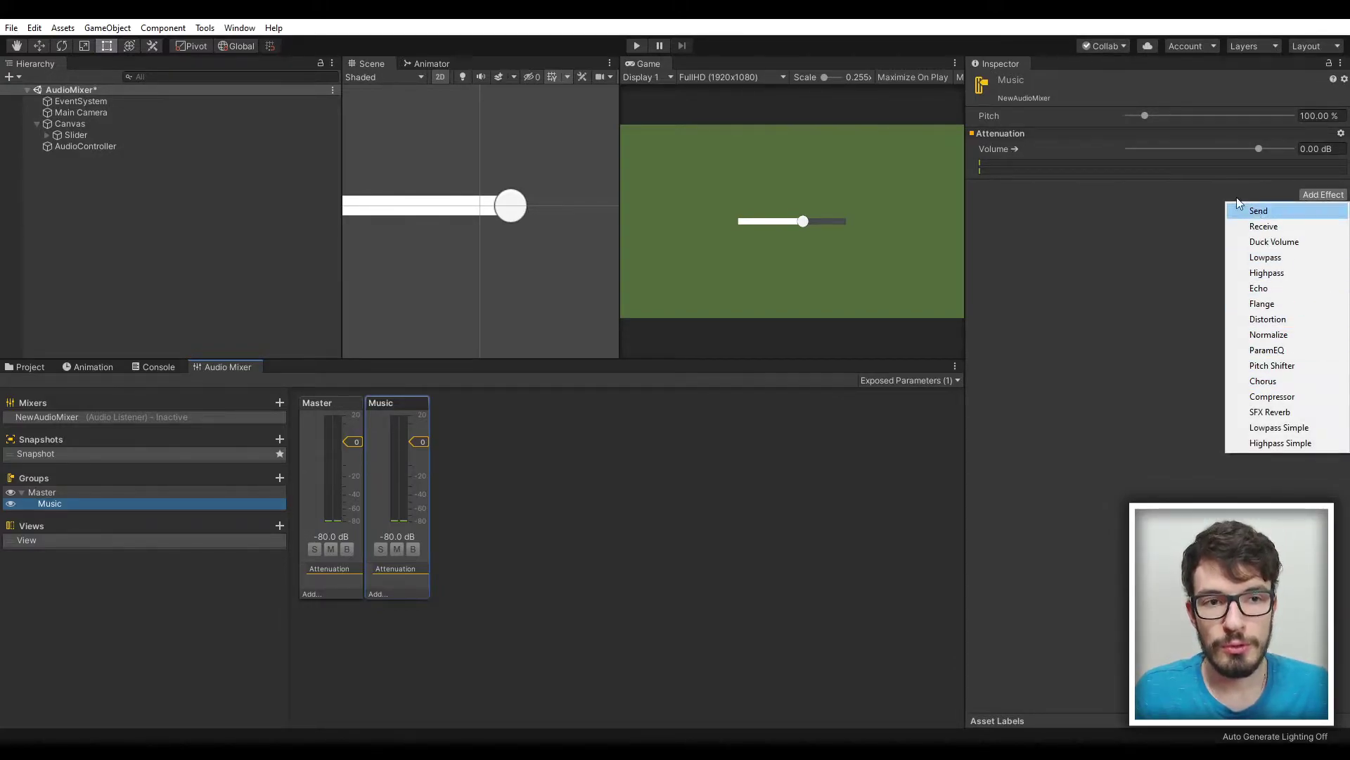
left_click(1057, 235)
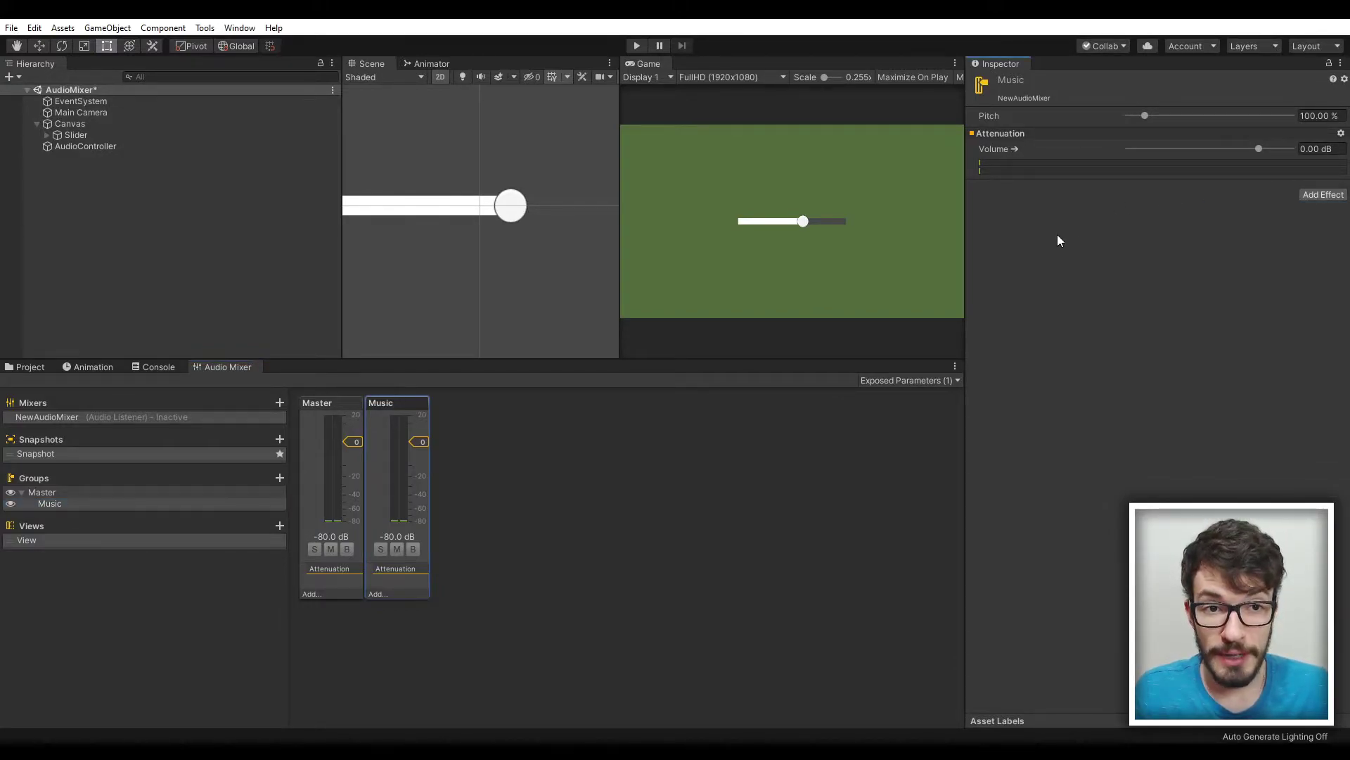
right_click(1000, 148)
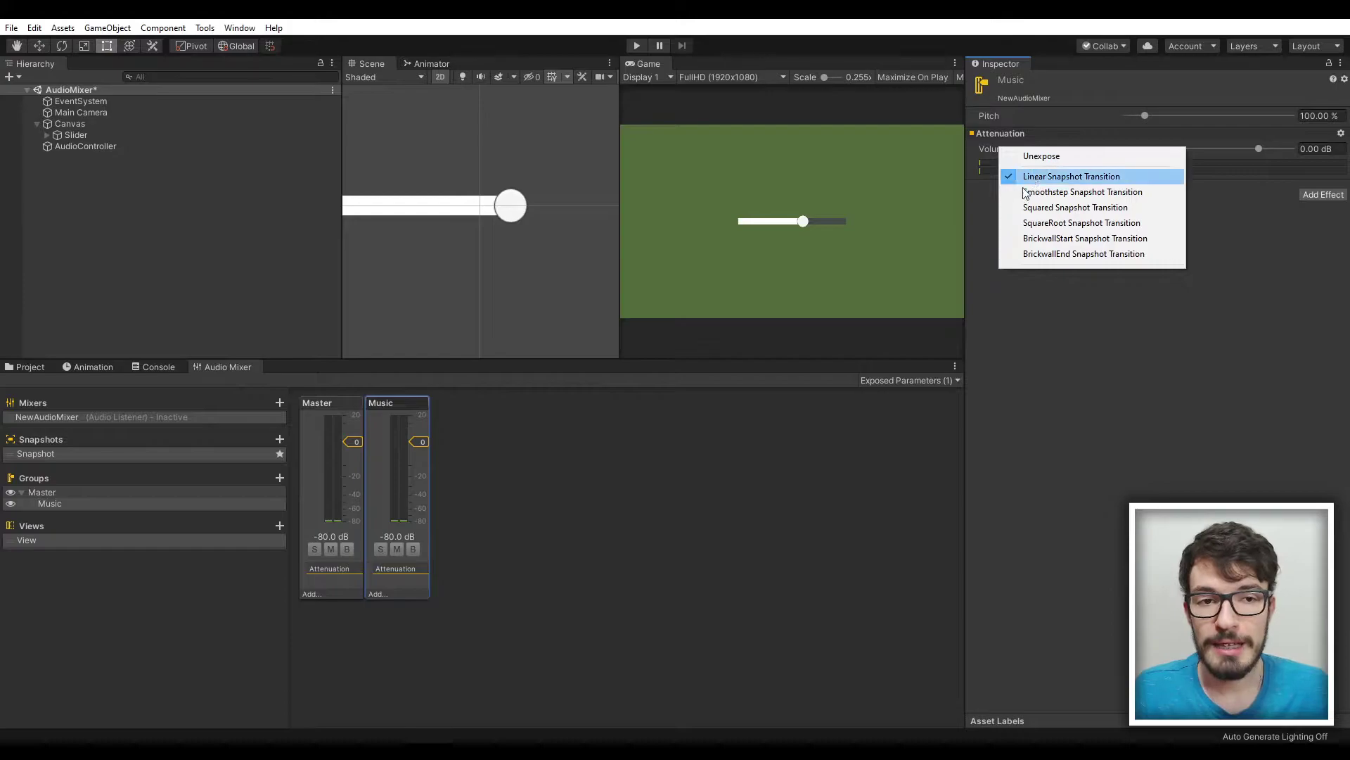
left_click(1054, 156)
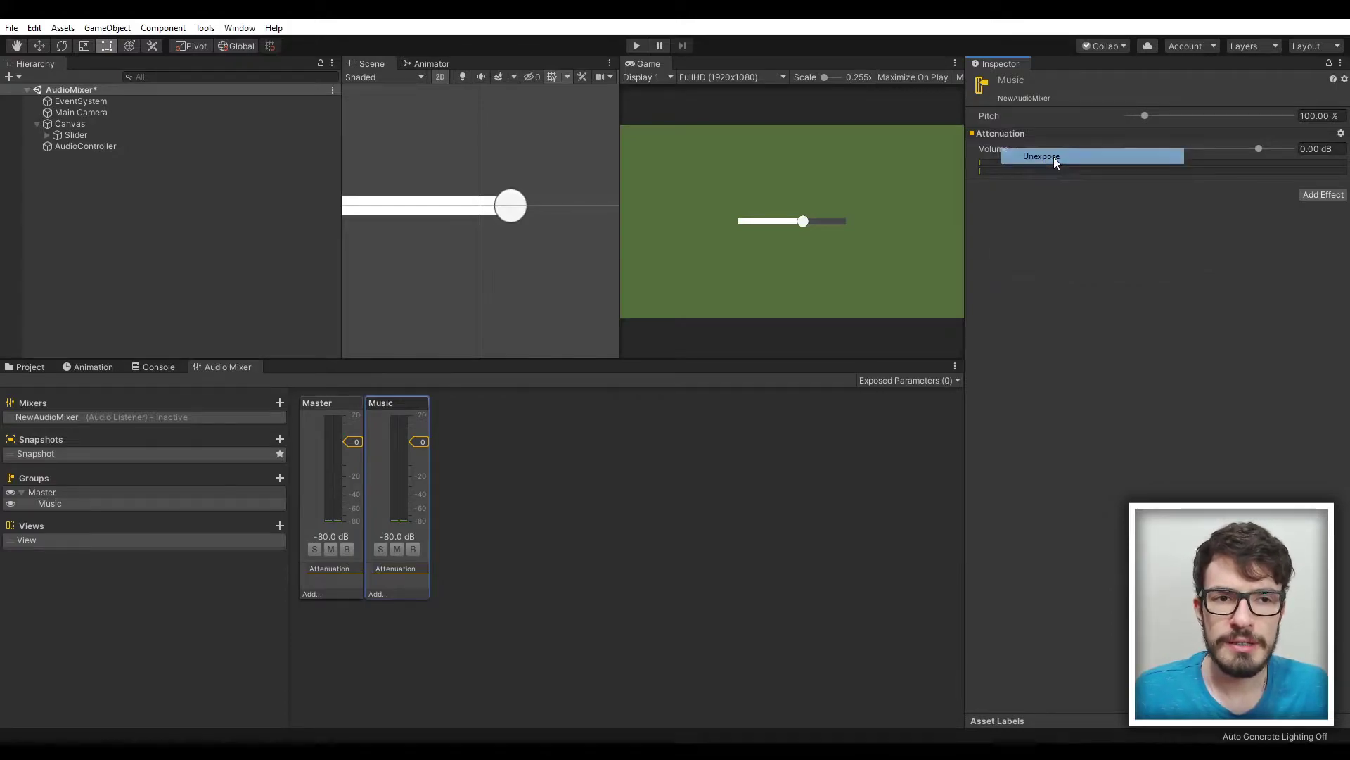
right_click(994, 149)
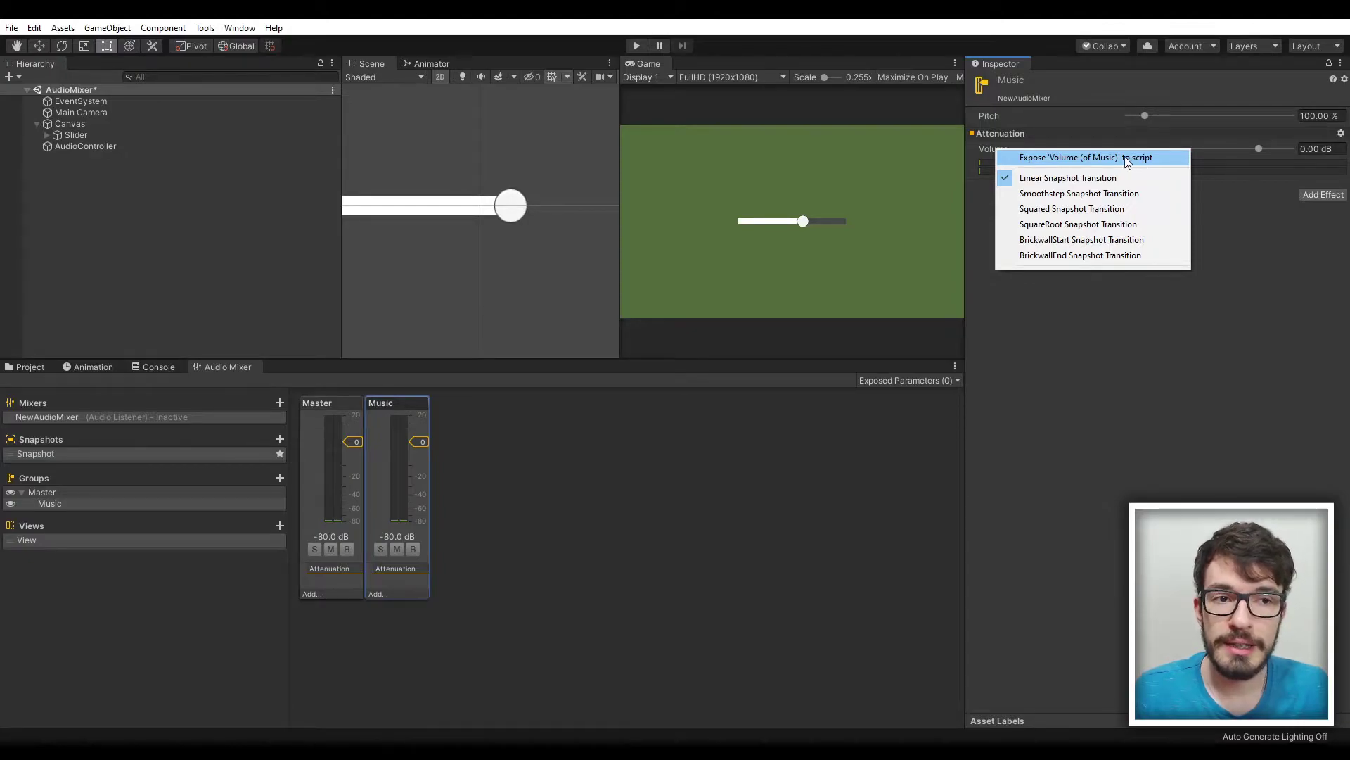
left_click(1035, 145)
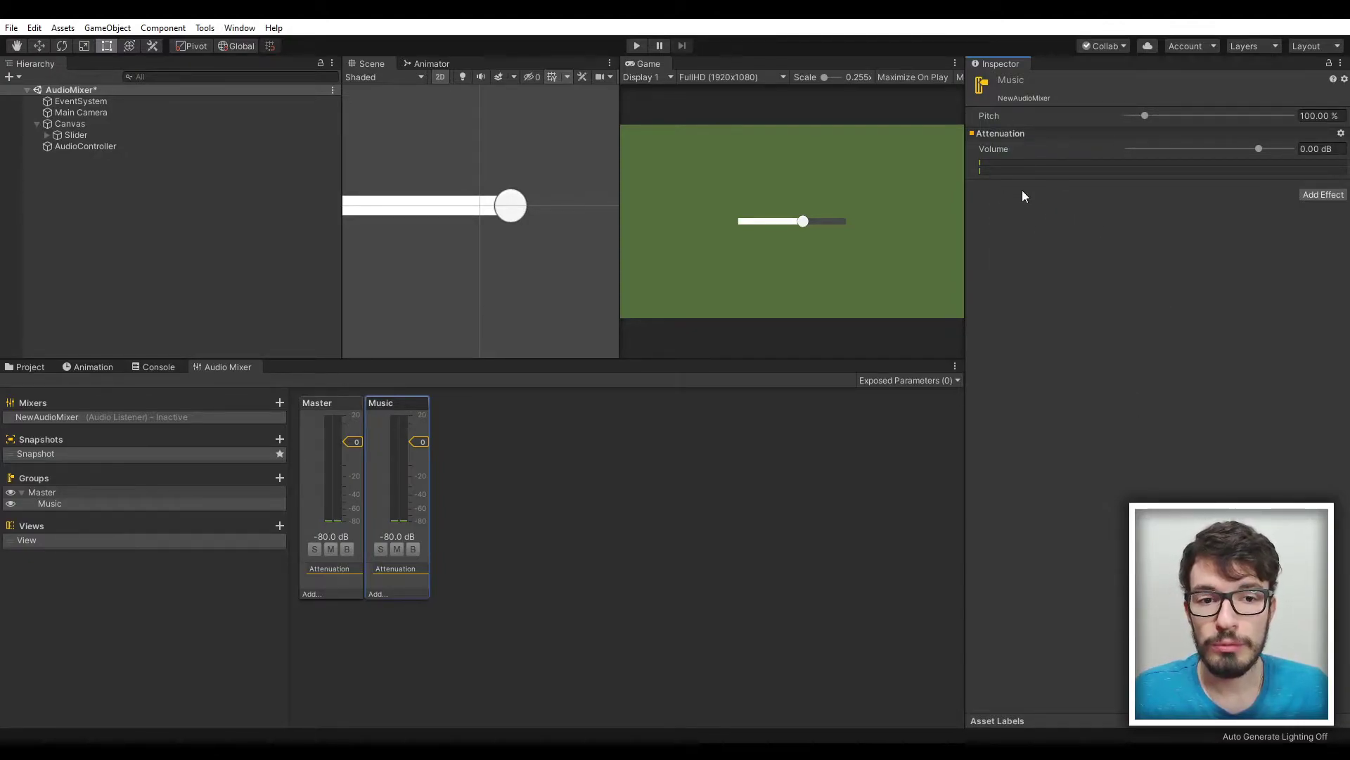
Expose the Music group's Volume to scripts as 'Volume (of Music)'.
left_click(896, 381)
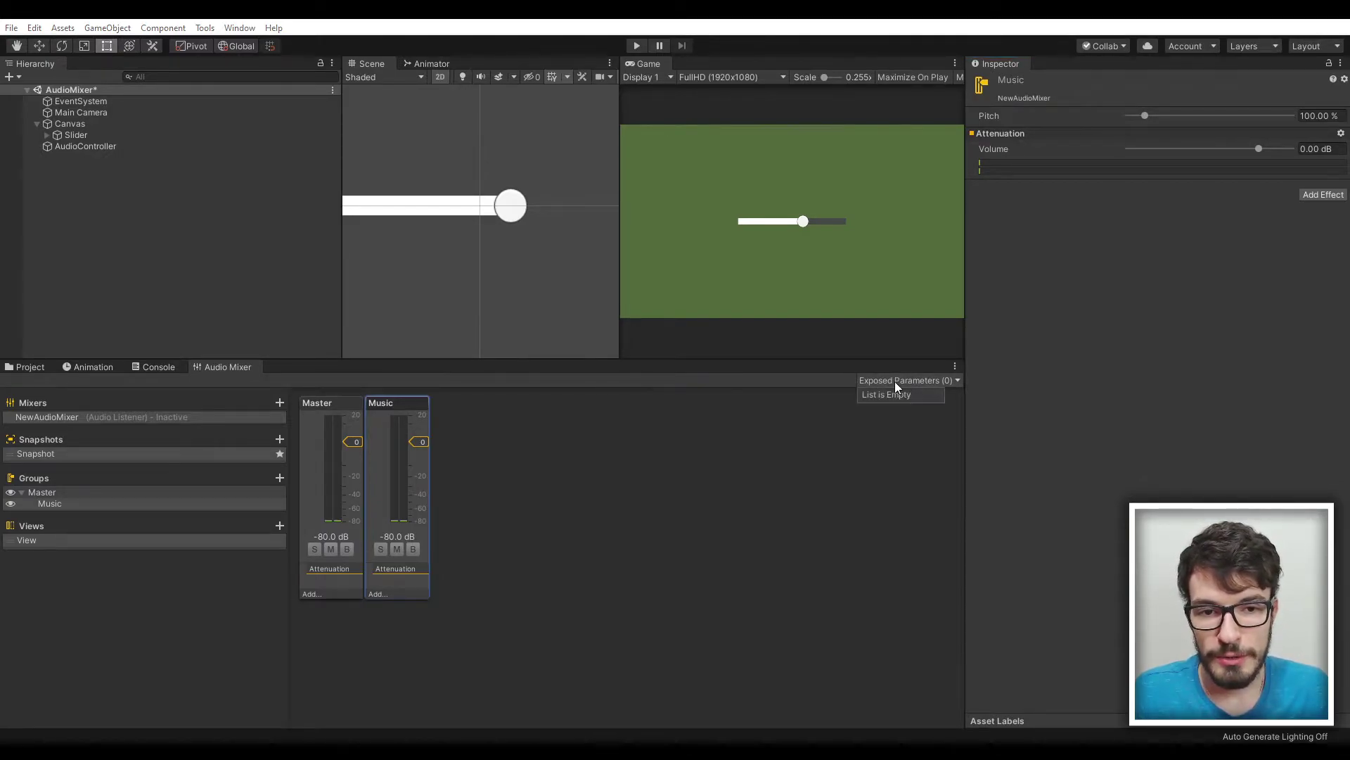
right_click(989, 147)
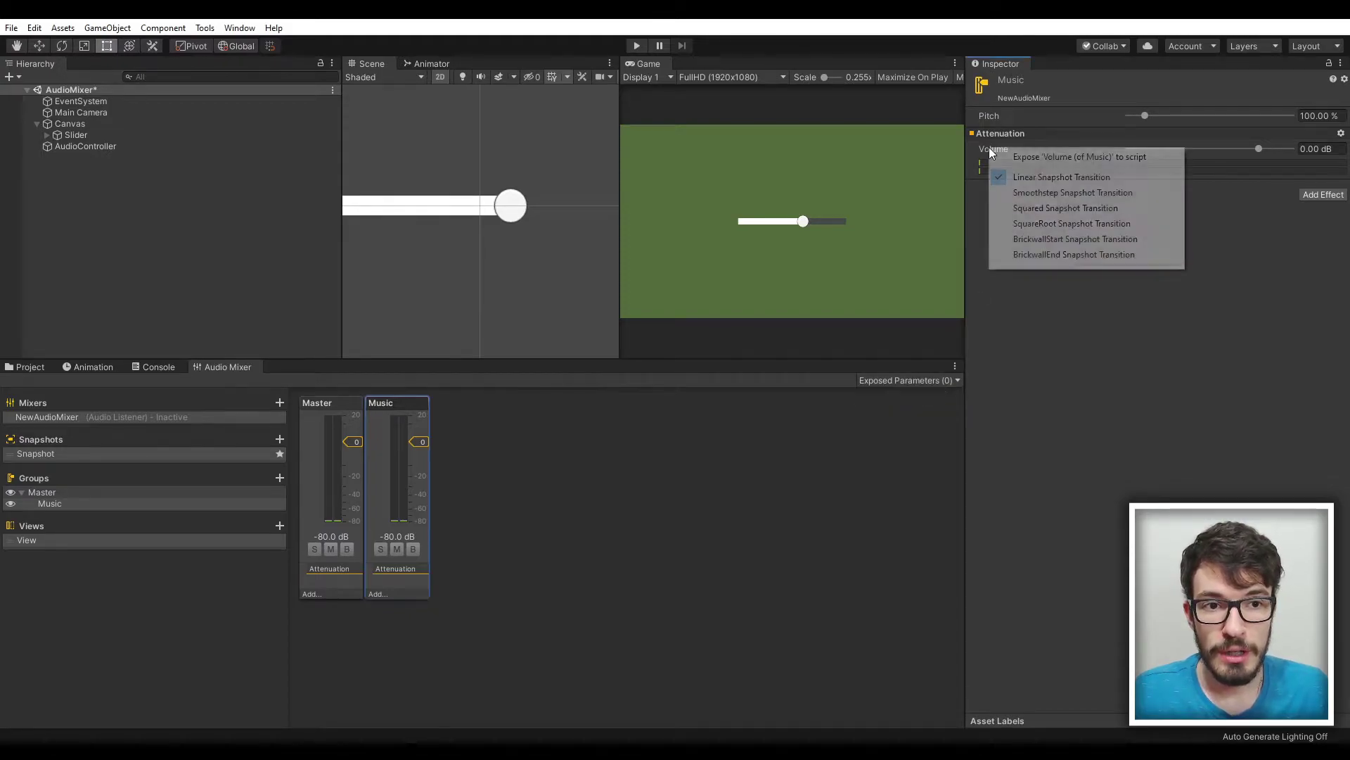
left_click(1079, 156)
Rename the exposed parameter MyExposedParam to Music.
left_click(911, 377)
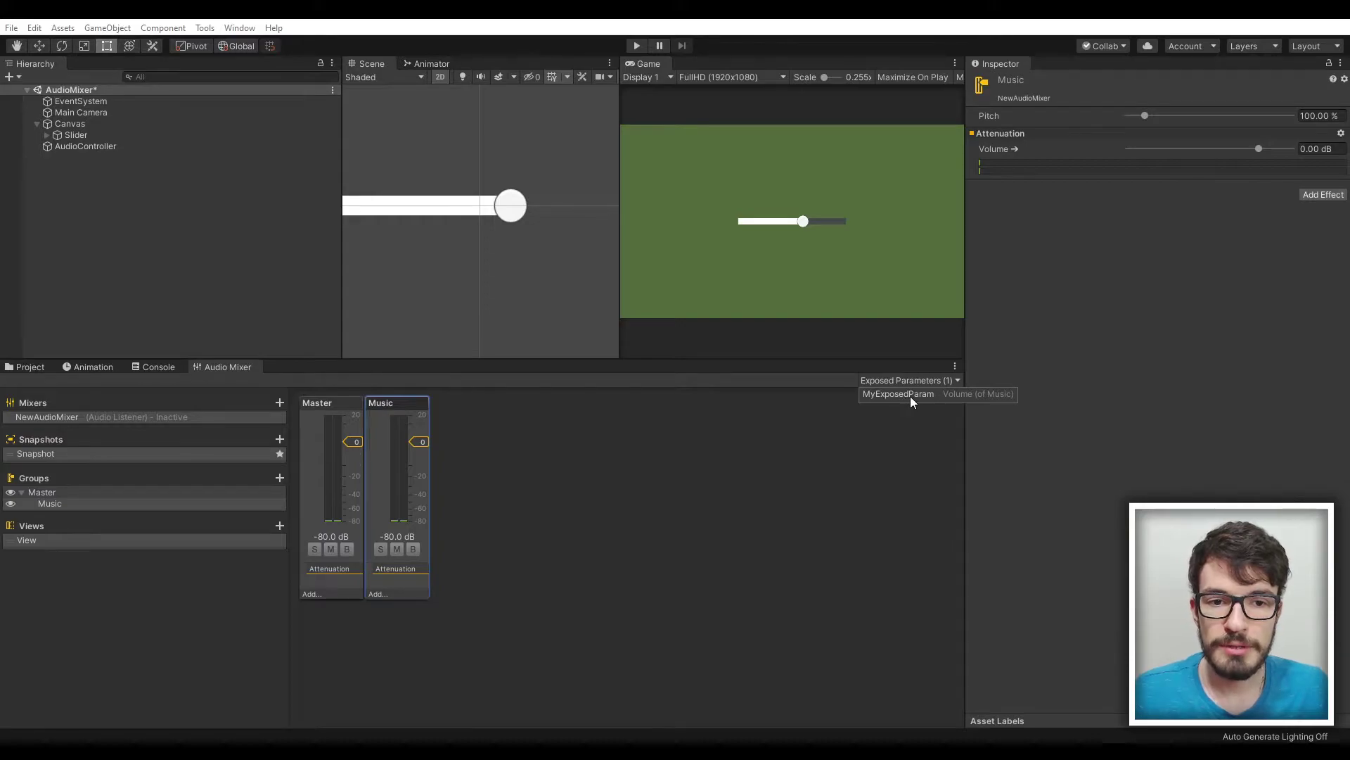
right_click(889, 394)
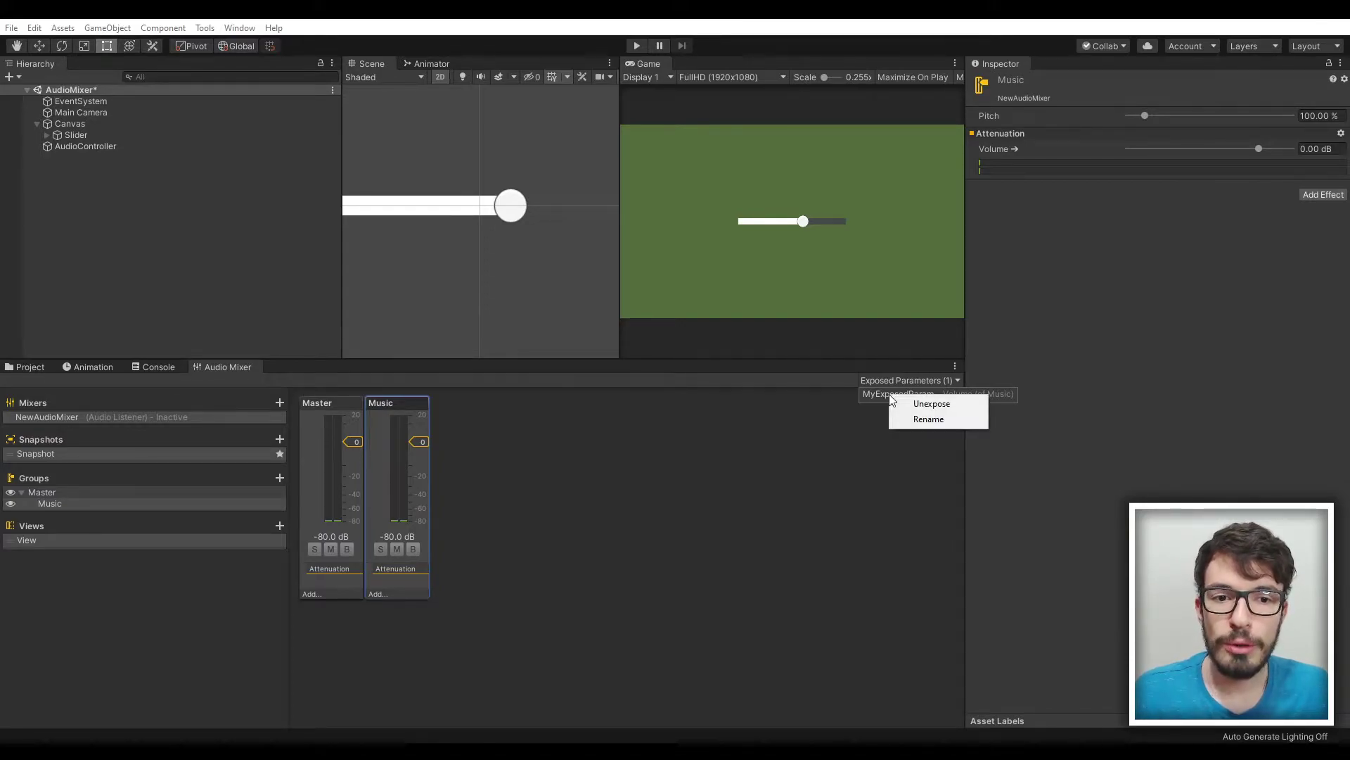
left_click(933, 422)
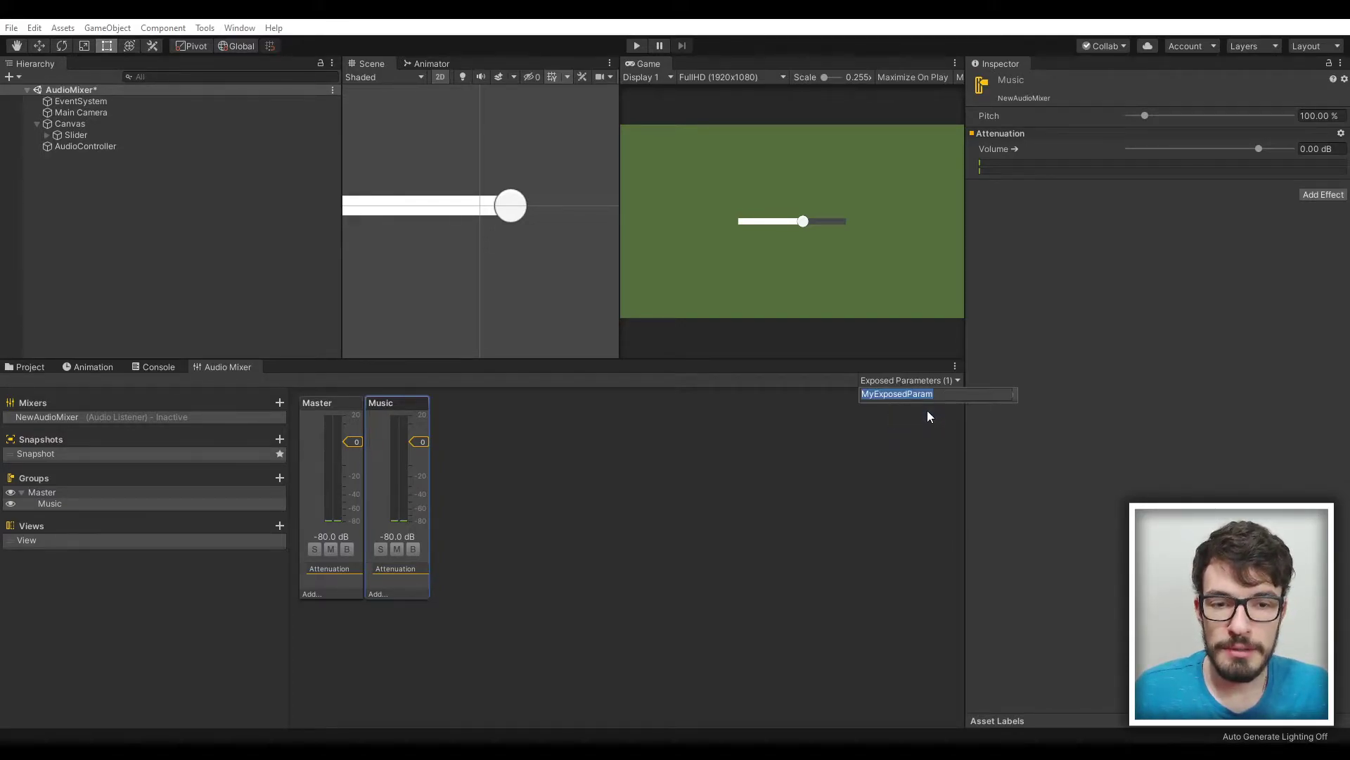
type("Music")
key("Return")
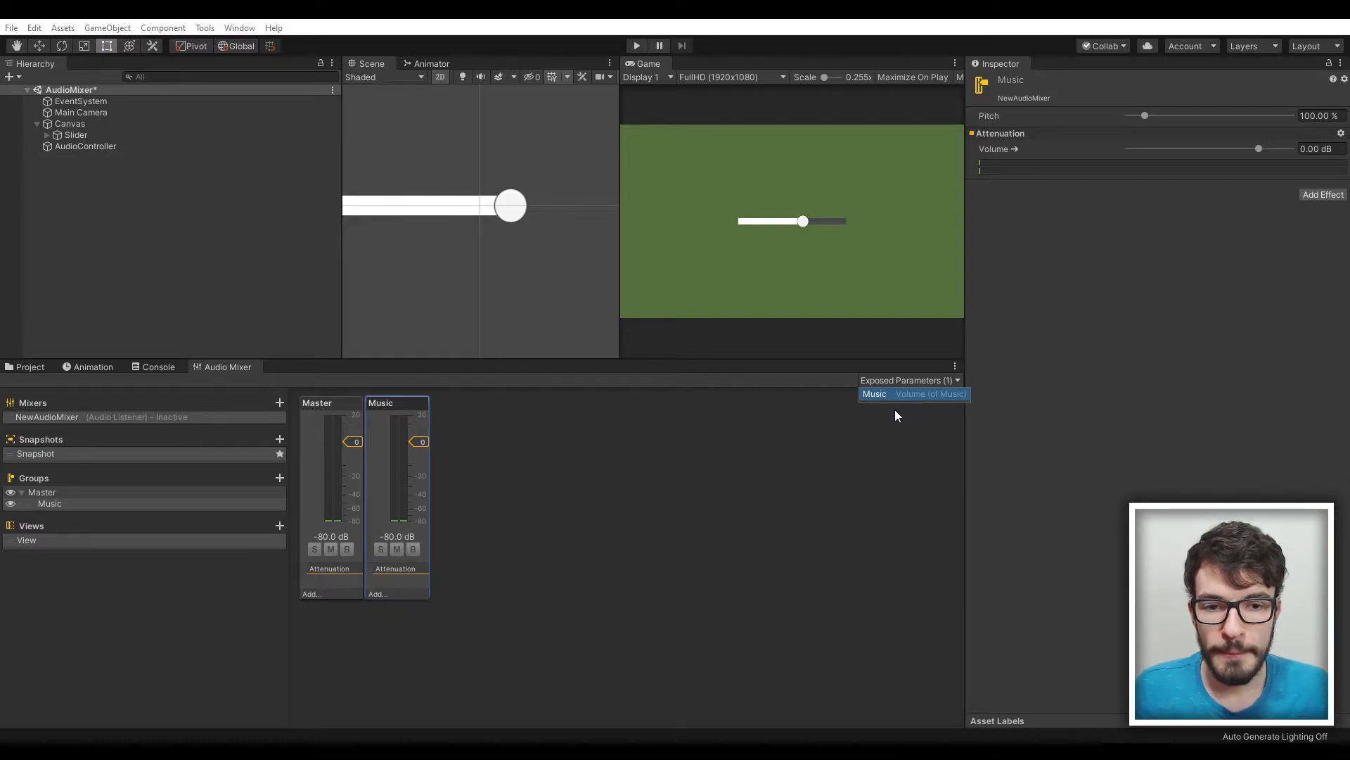
left_click(894, 410)
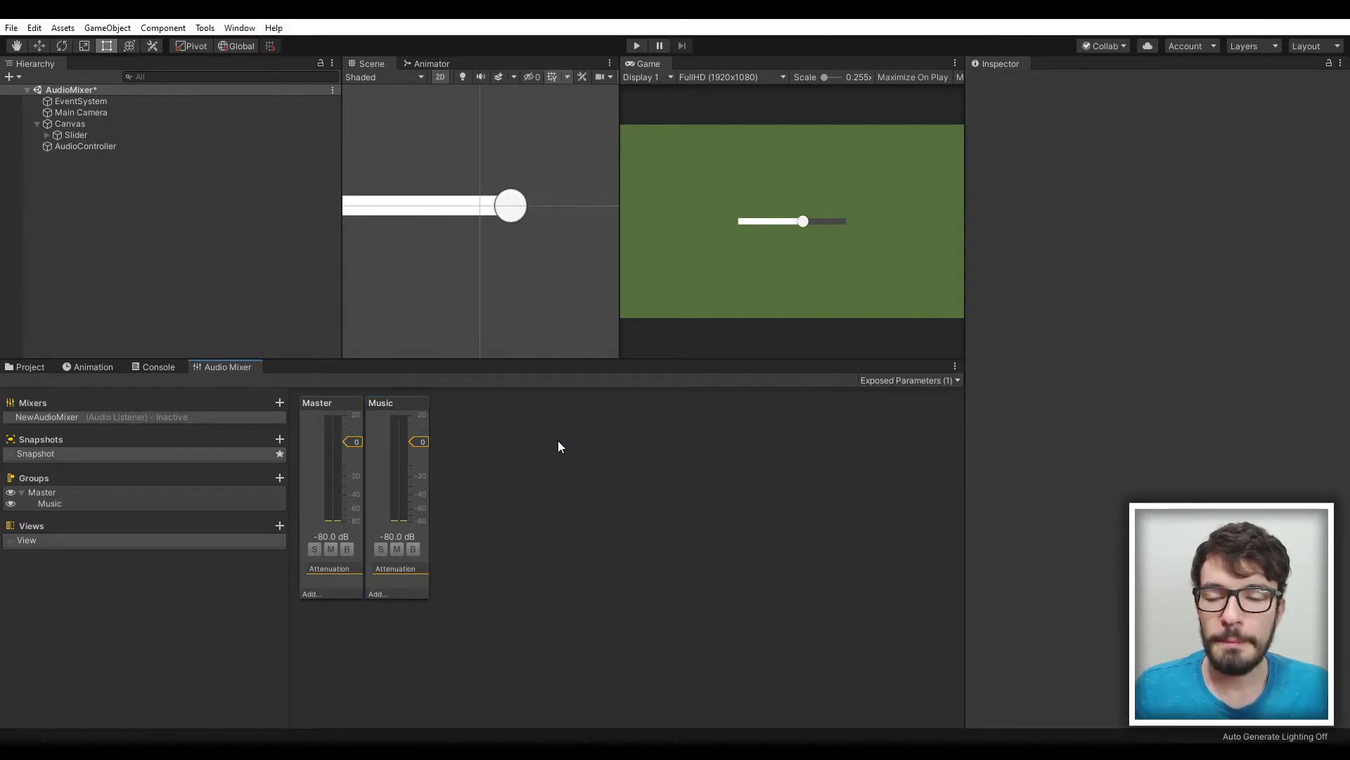
Drag the Music group fader down through about -12.5 to -34 dB, then back to about 0 dB.
left_click(384, 476)
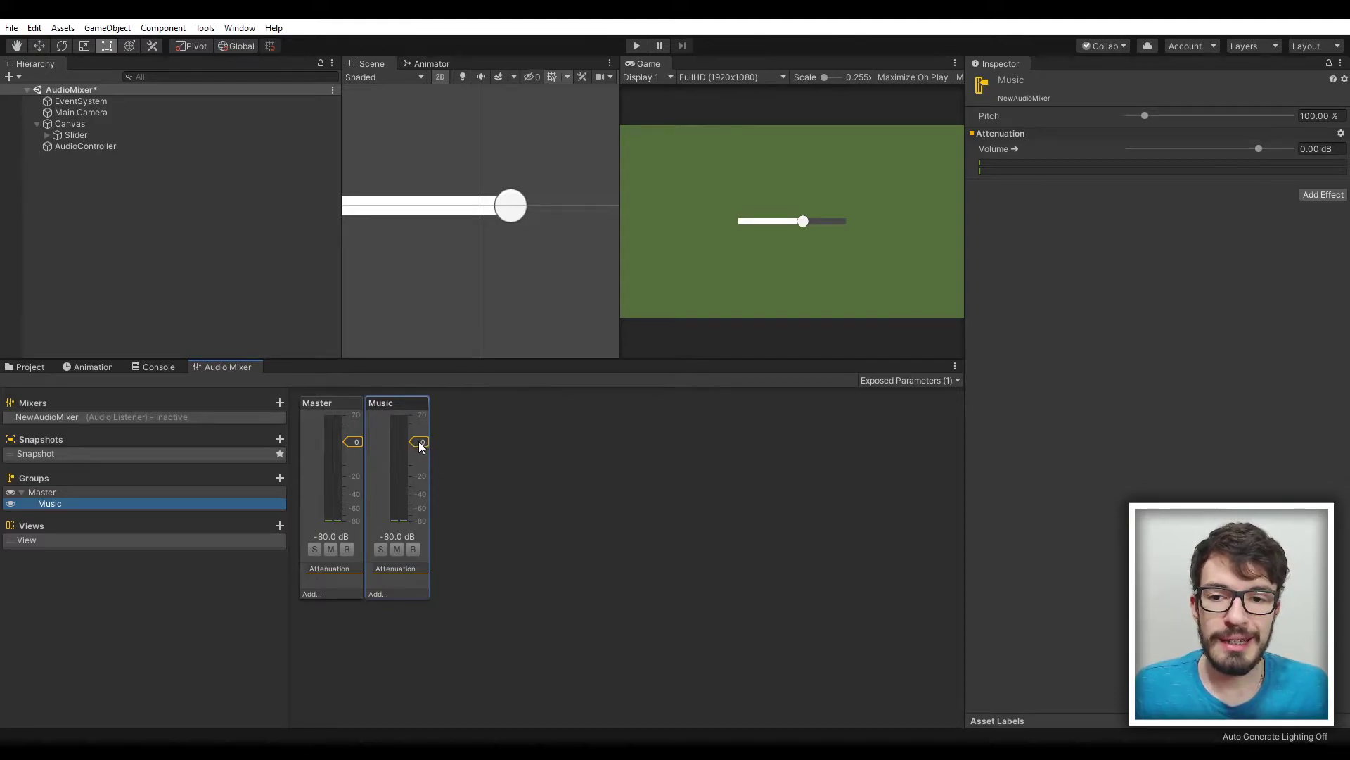
mouse_move(419, 441)
left_mouse_down()
mouse_move(427, 539)
mouse_move(436, 407)
mouse_move(427, 442)
left_mouse_up()
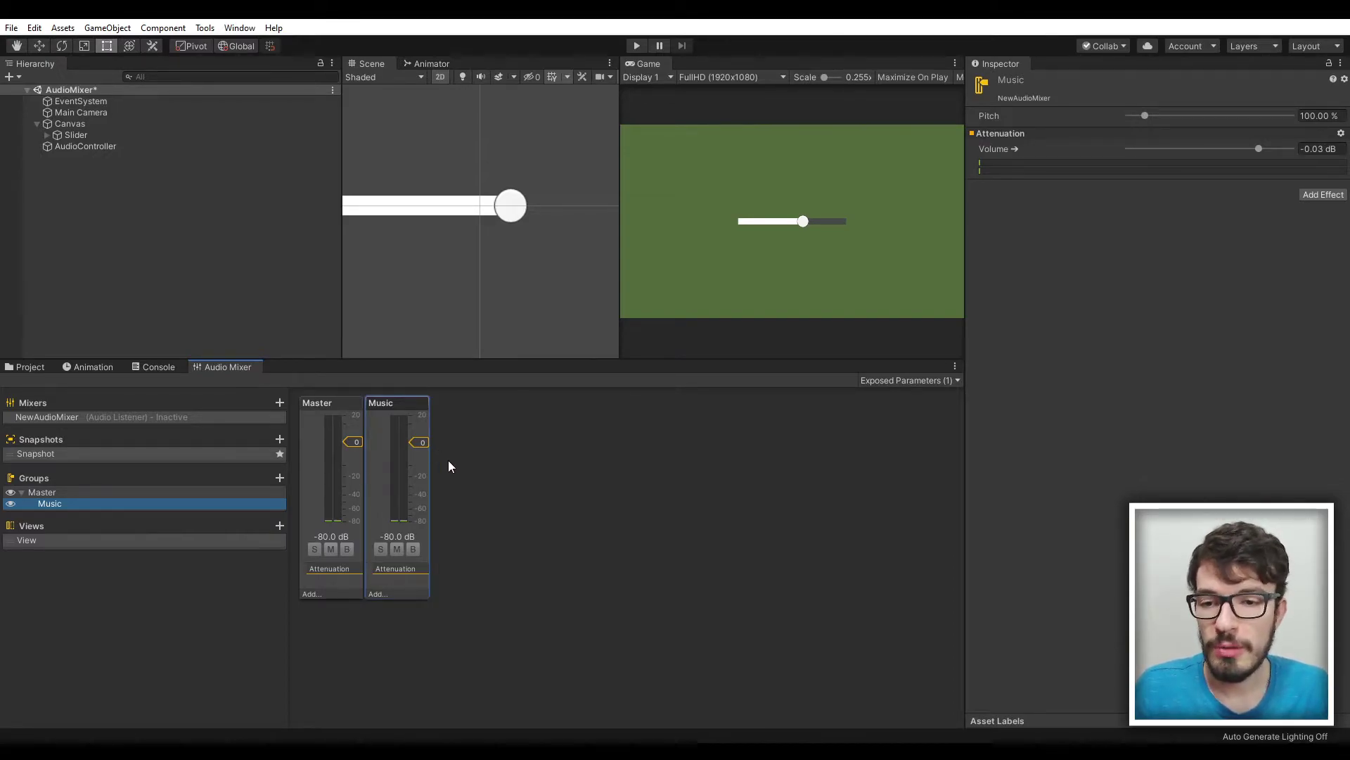
left_click_drag(424, 449, 429, 482)
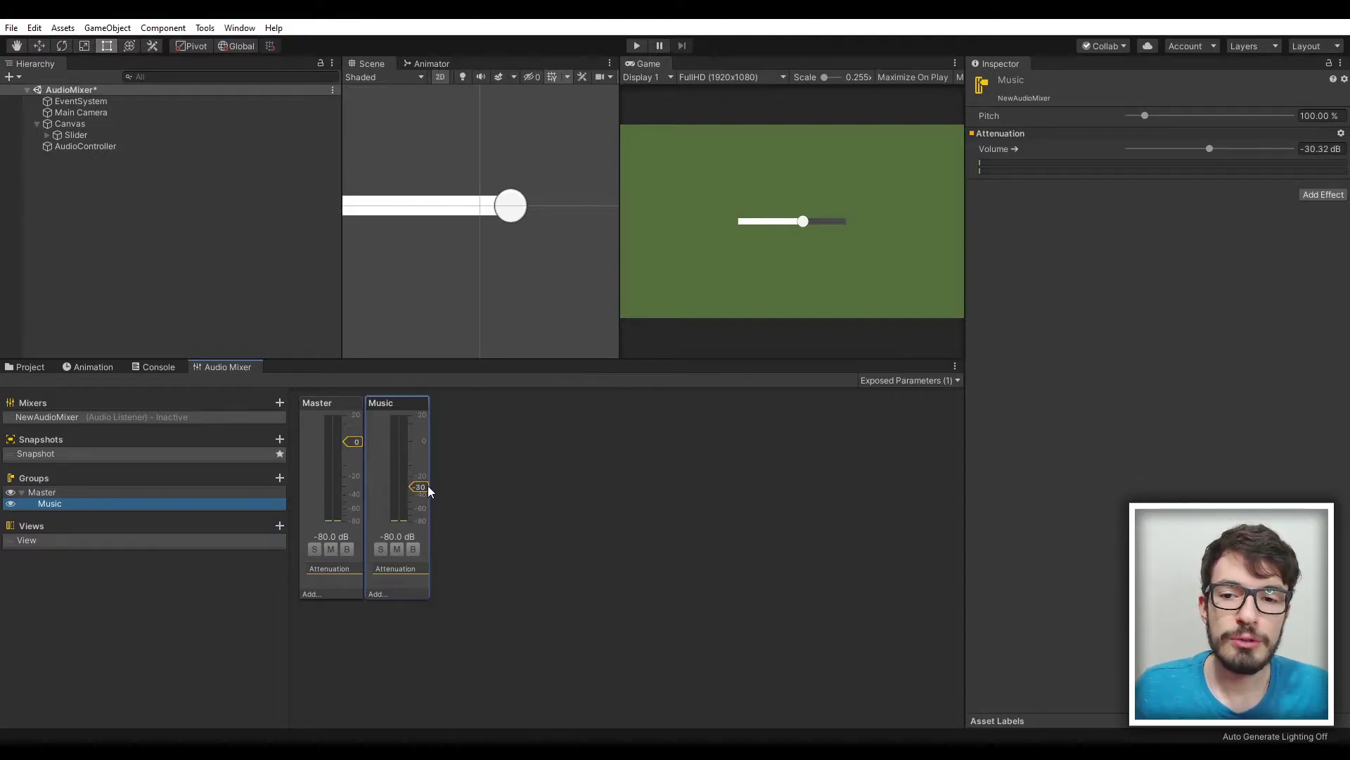
left_click_drag(427, 485, 437, 446)
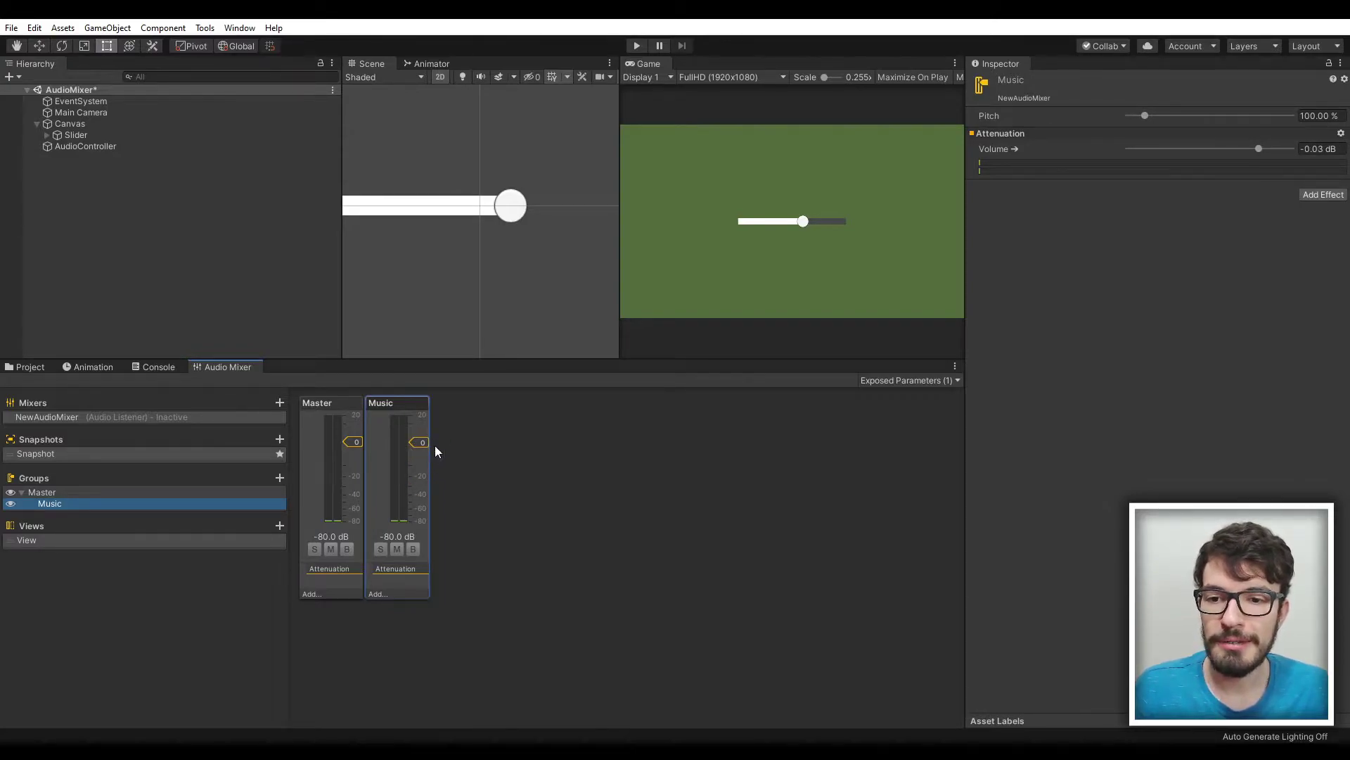
Select Canvas, then Slider, in the Hierarchy, and bring up the UI creation submenu showing Slider.
left_click(95, 188)
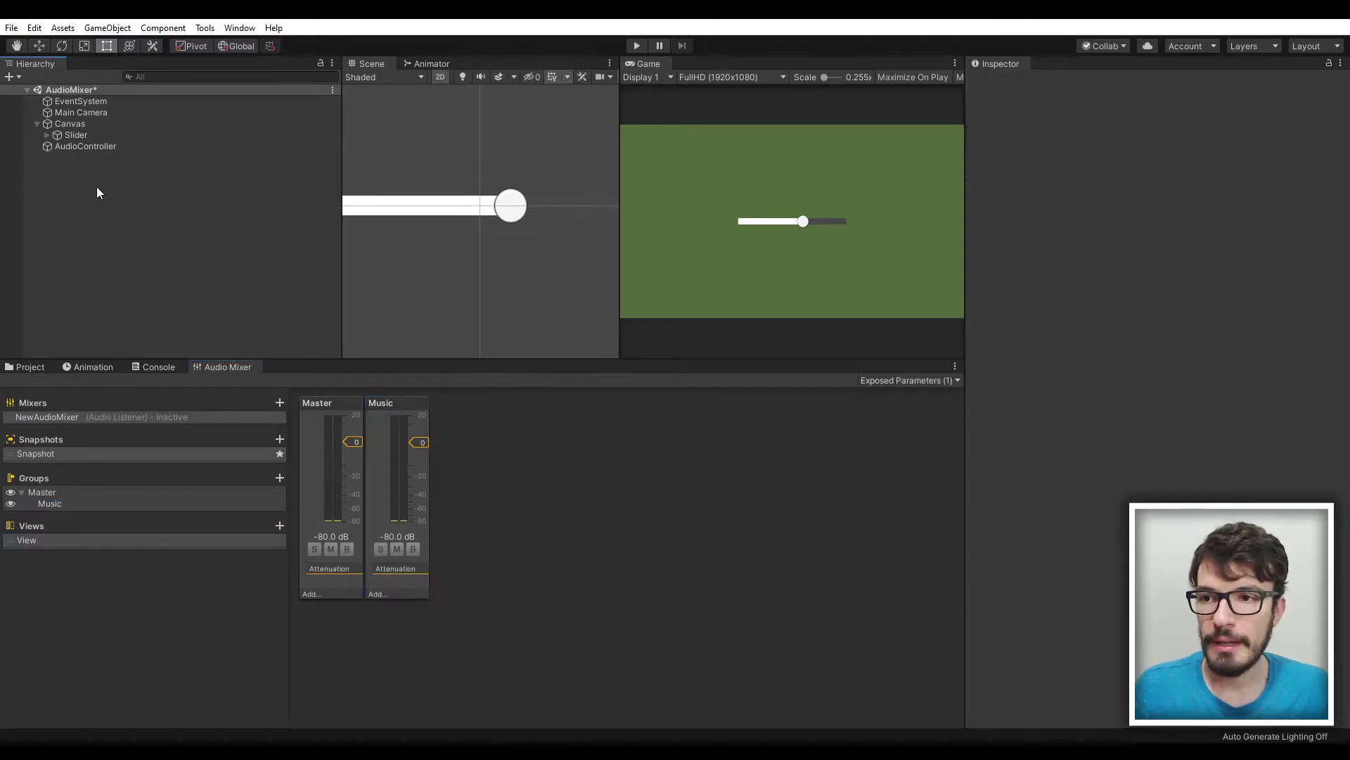
left_click(67, 122)
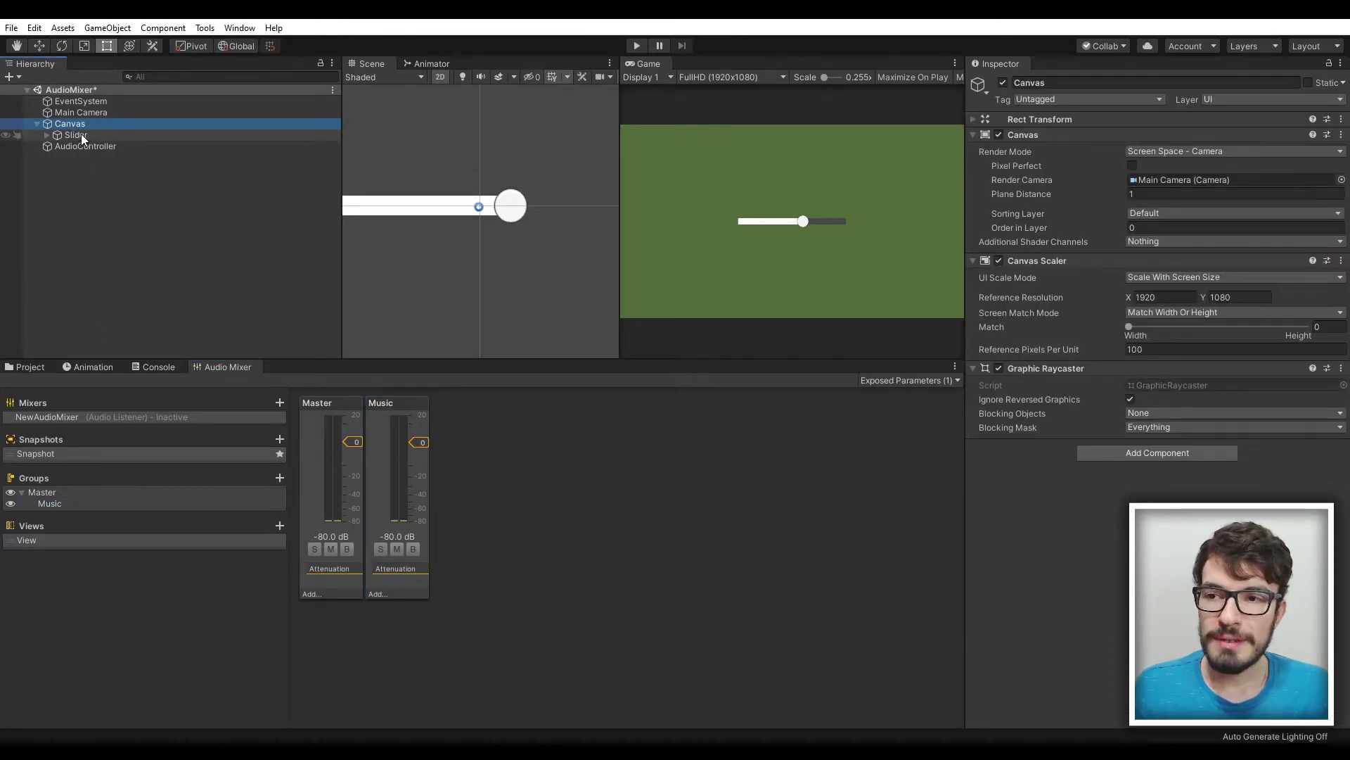
left_click(68, 135)
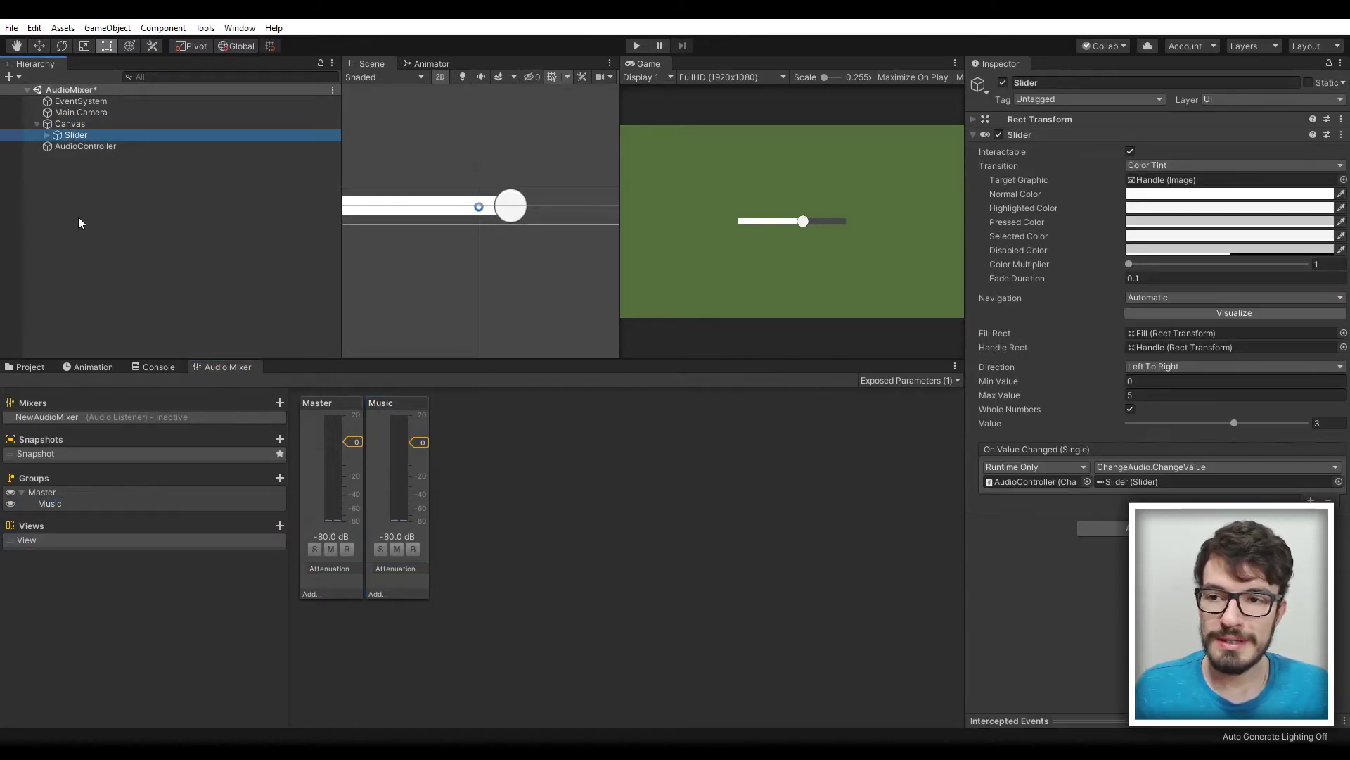
right_click(78, 209)
mouse_move(135, 444)
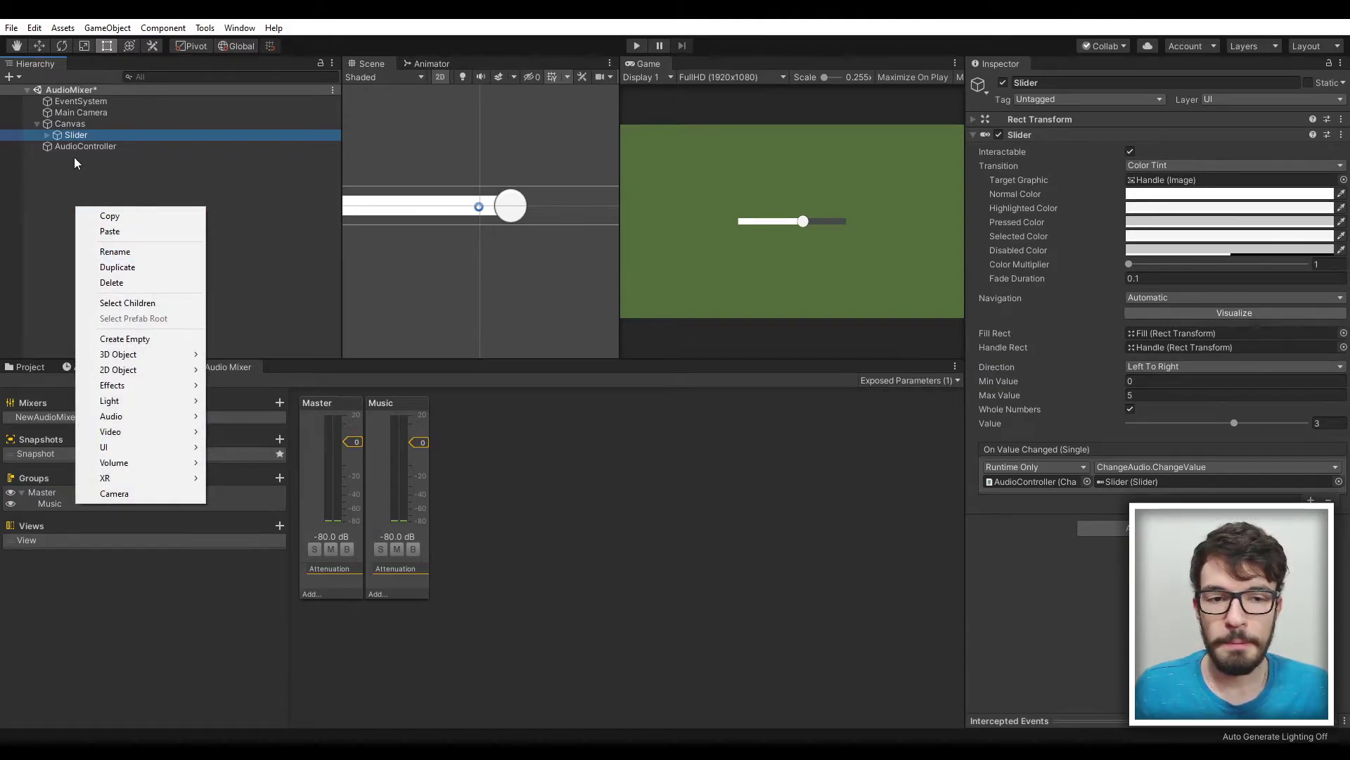
Close the creation menu and reselect Slider to show its 0–5 whole-number settings in the Inspector.
left_click(74, 158)
left_click(83, 135)
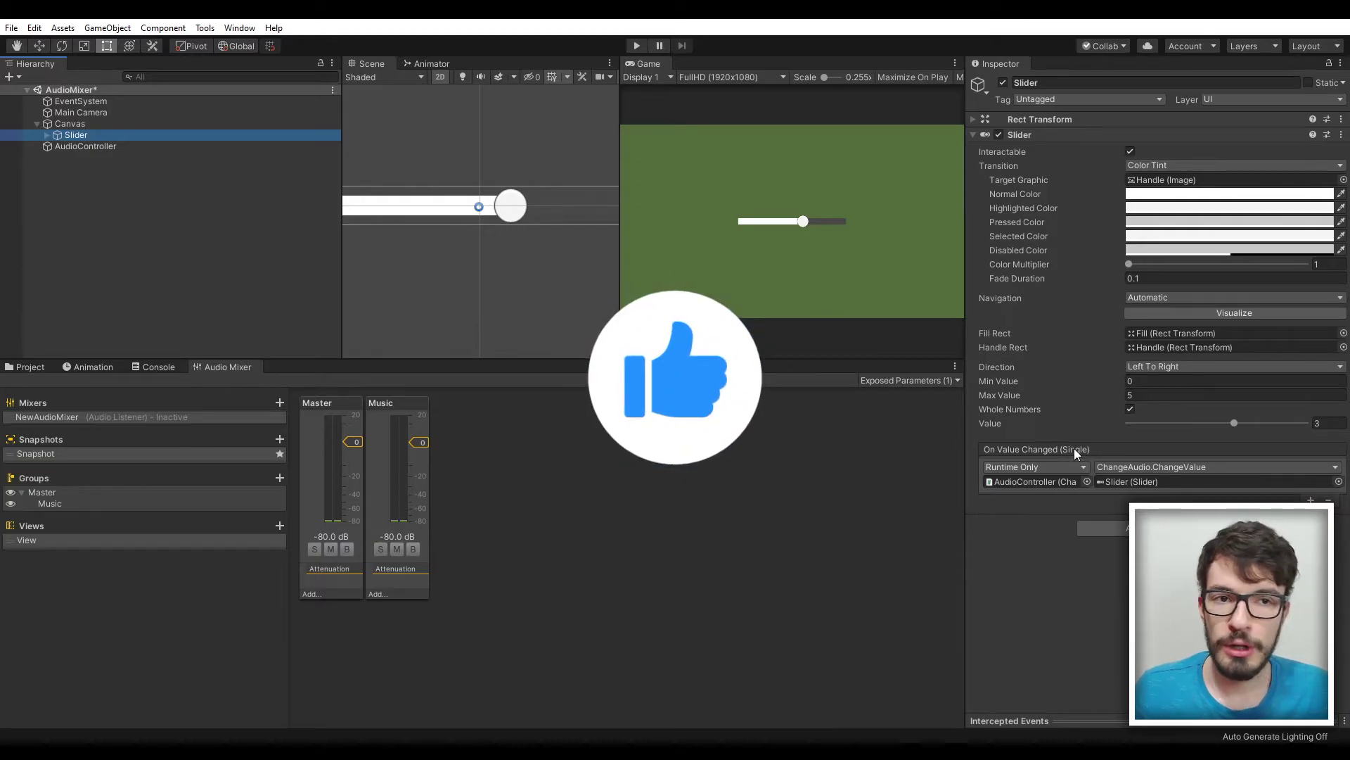
Reset the Slider's On Value Changed AudioController entry to None (Object) with no function.
left_click(802, 222)
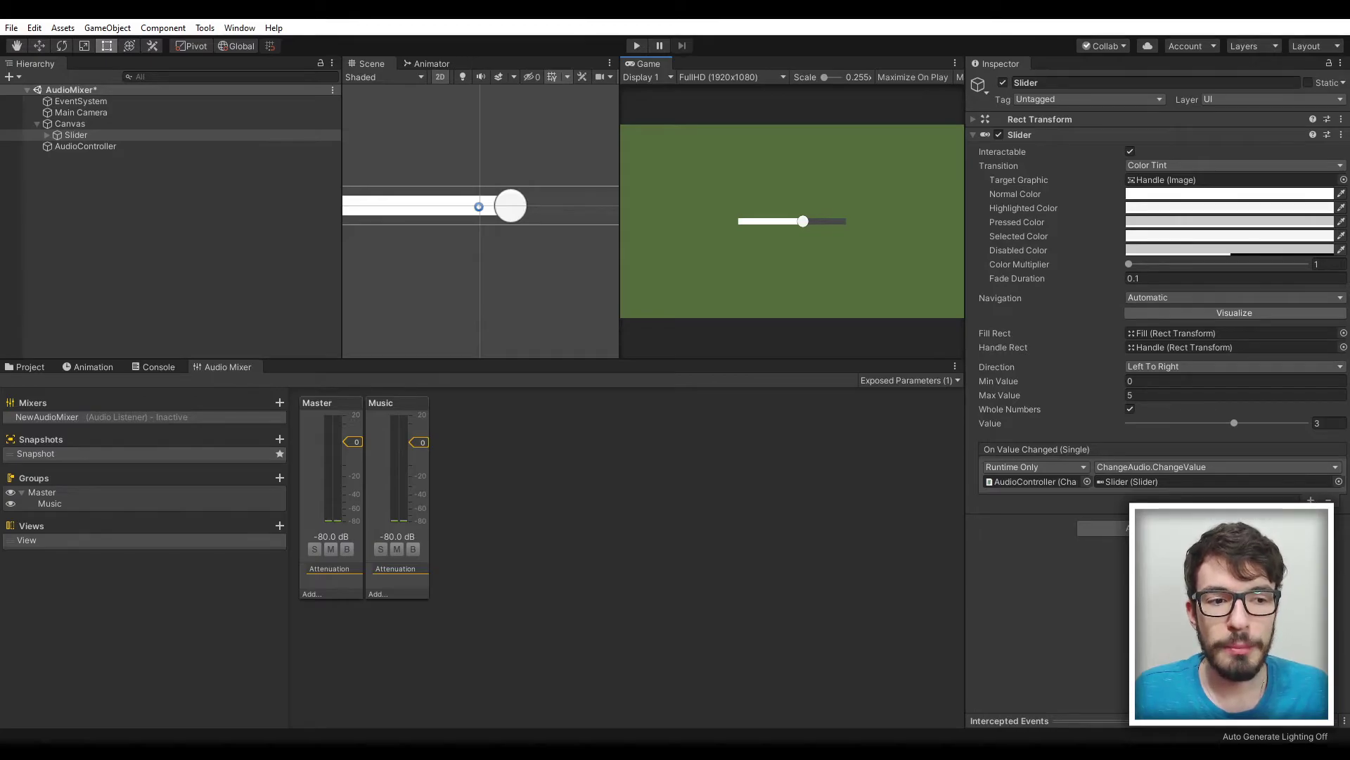
left_click(1026, 481)
key("Delete")
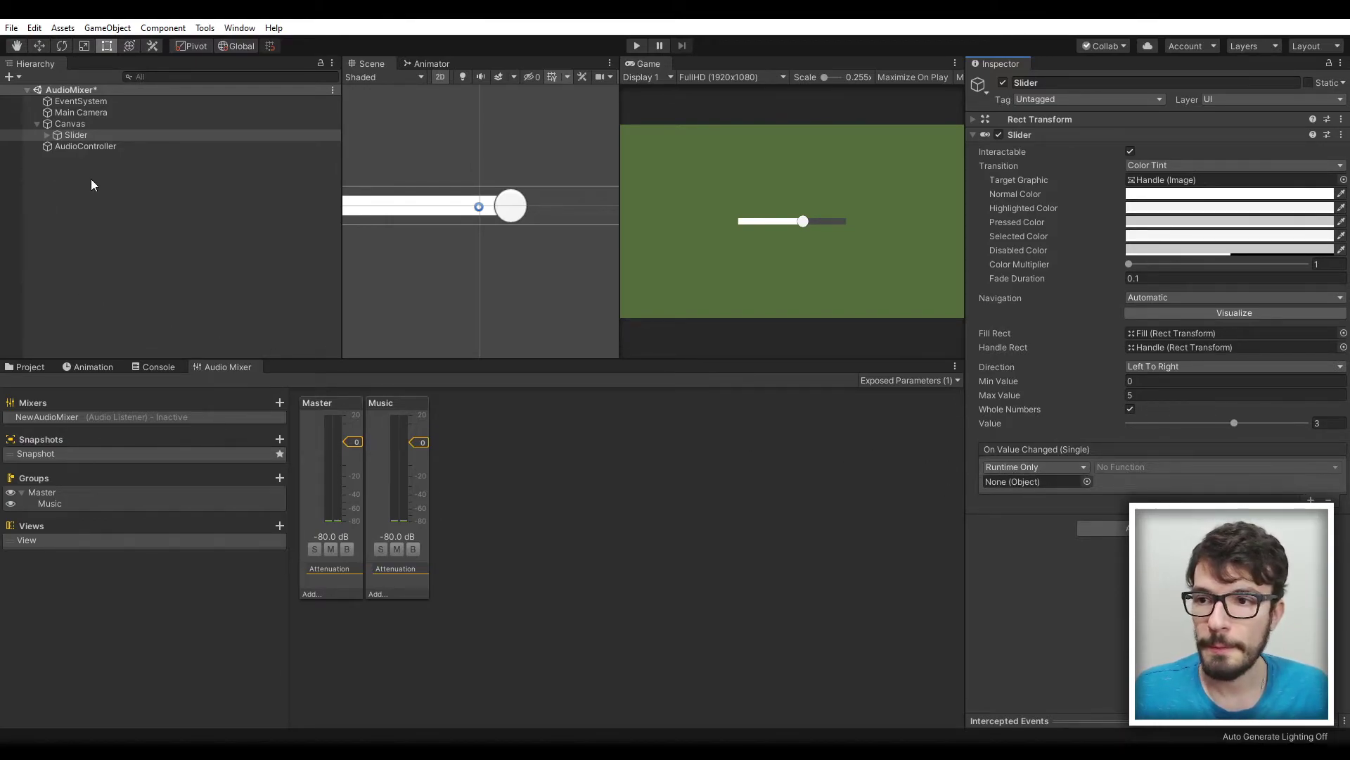
Select AudioController to view its Audio Source and the Change Audio script referencing NewAudioMixer.
right_click(67, 181)
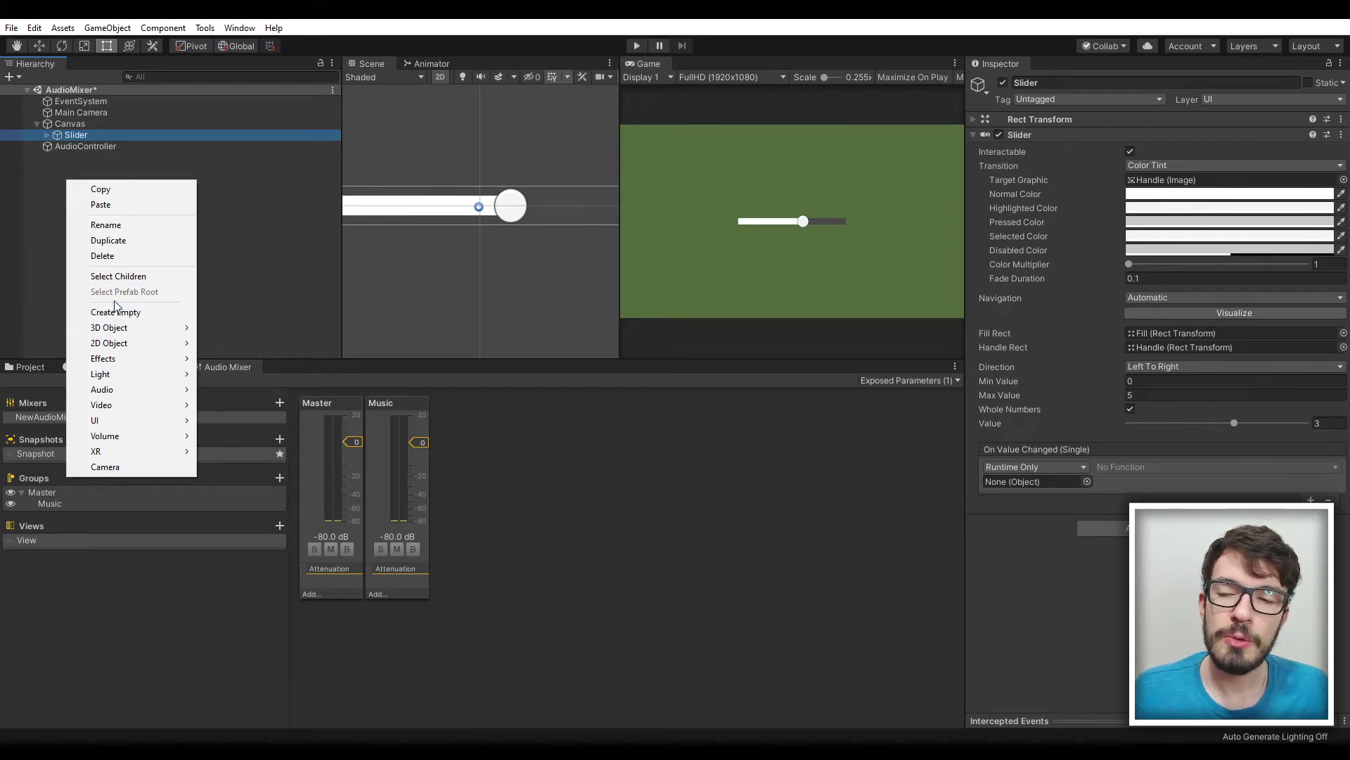
left_click(46, 191)
left_click(86, 149)
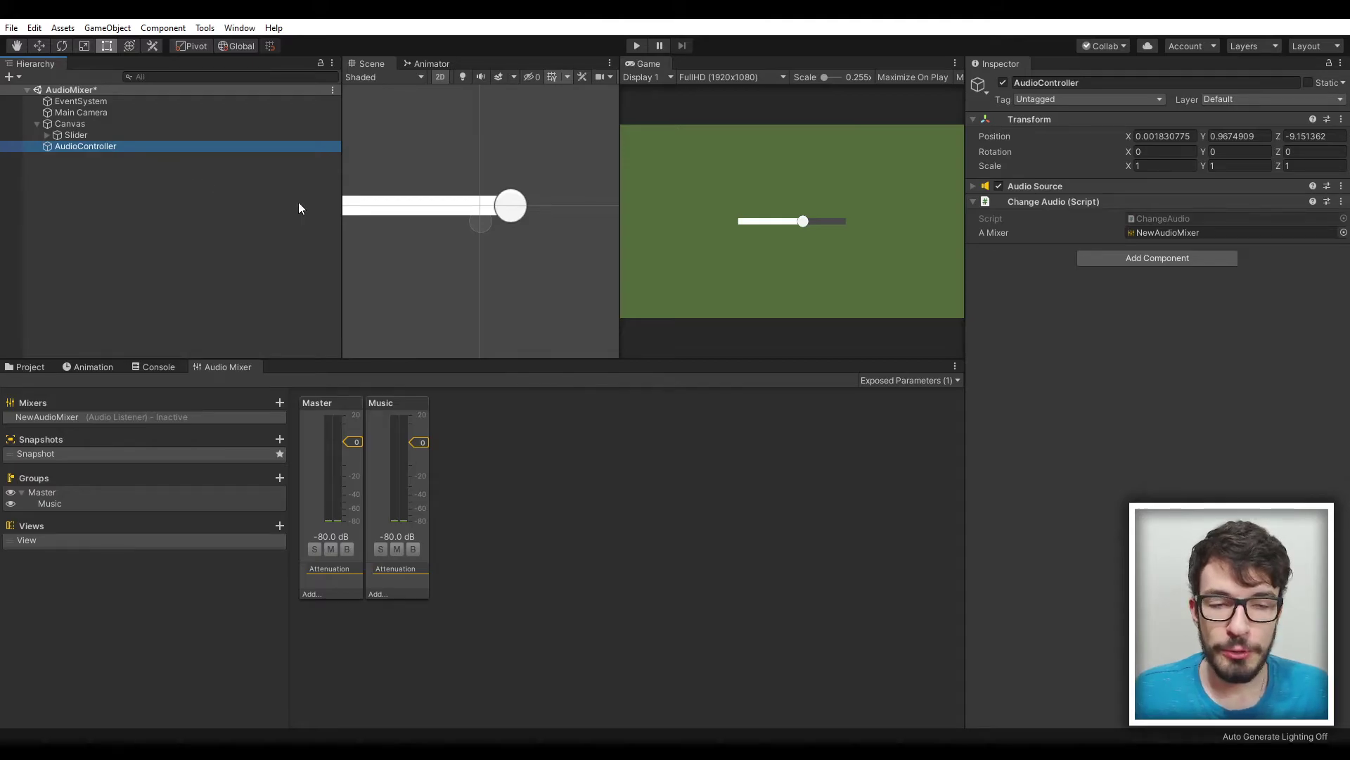
Assign NewAudioMixer's Music group as the Output of AudioController's Audio Source.
left_click(1048, 187)
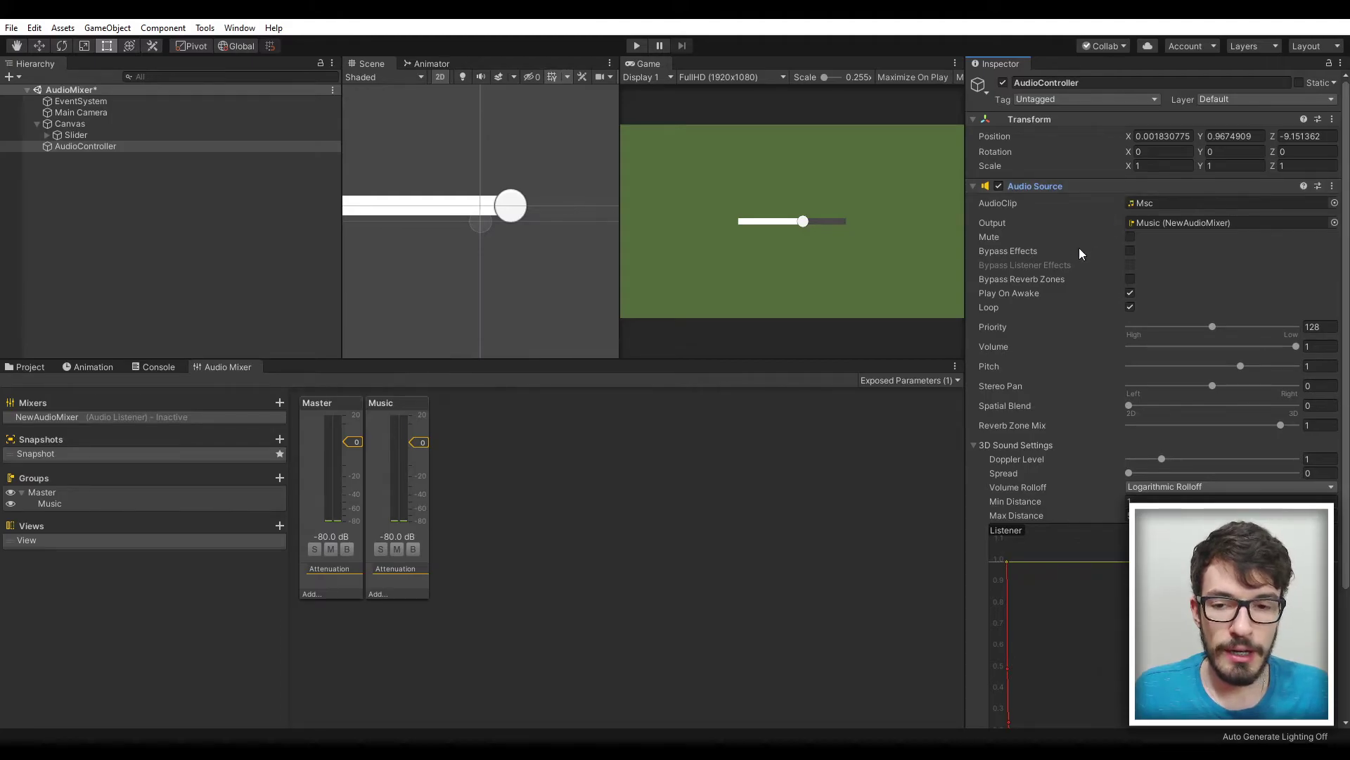
left_click(31, 367)
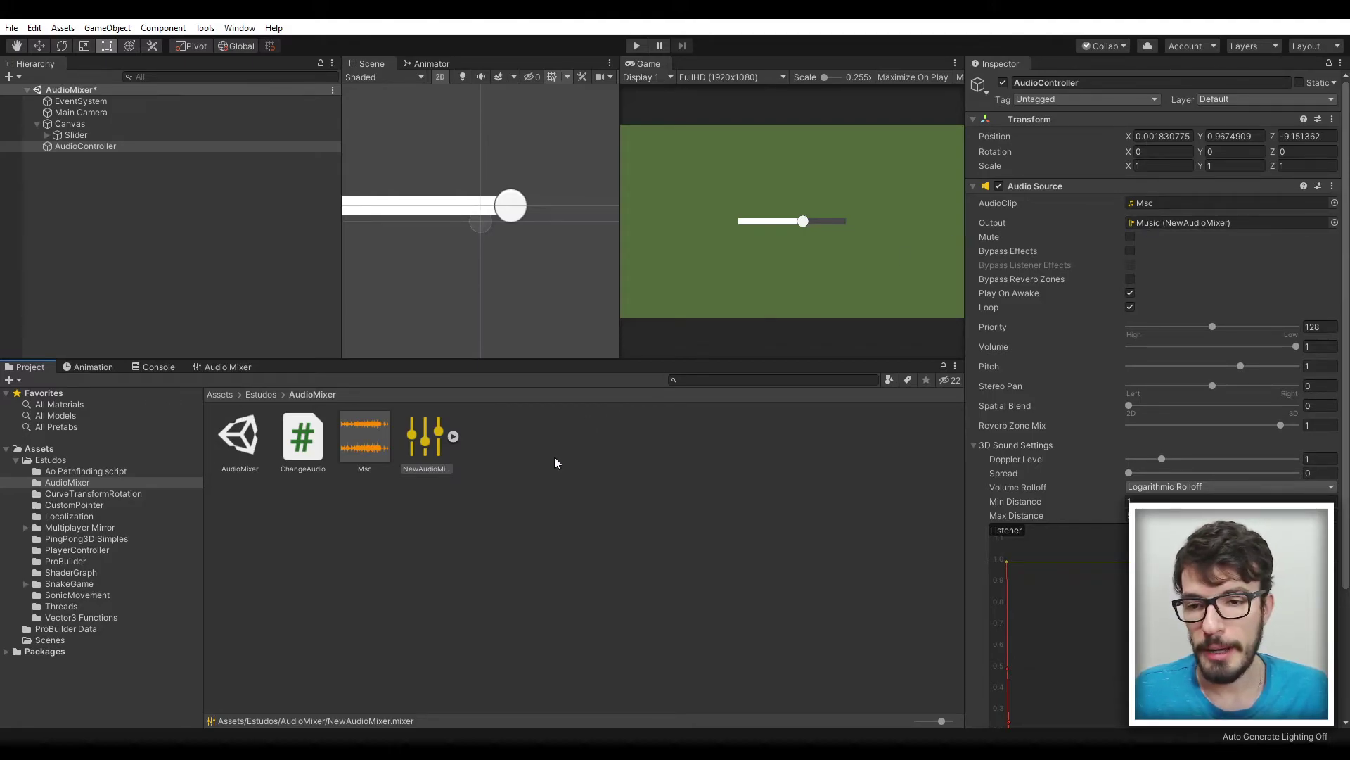
left_click(454, 436)
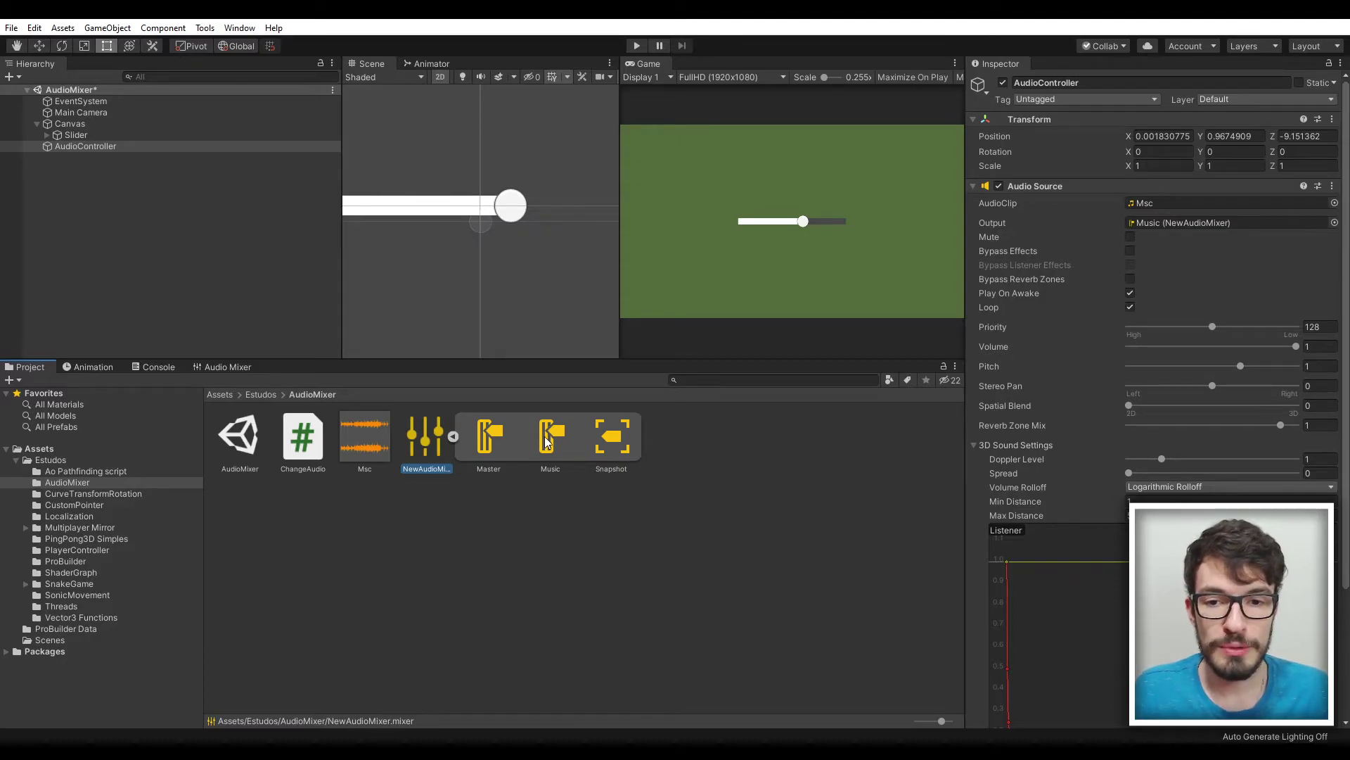
left_click(553, 446)
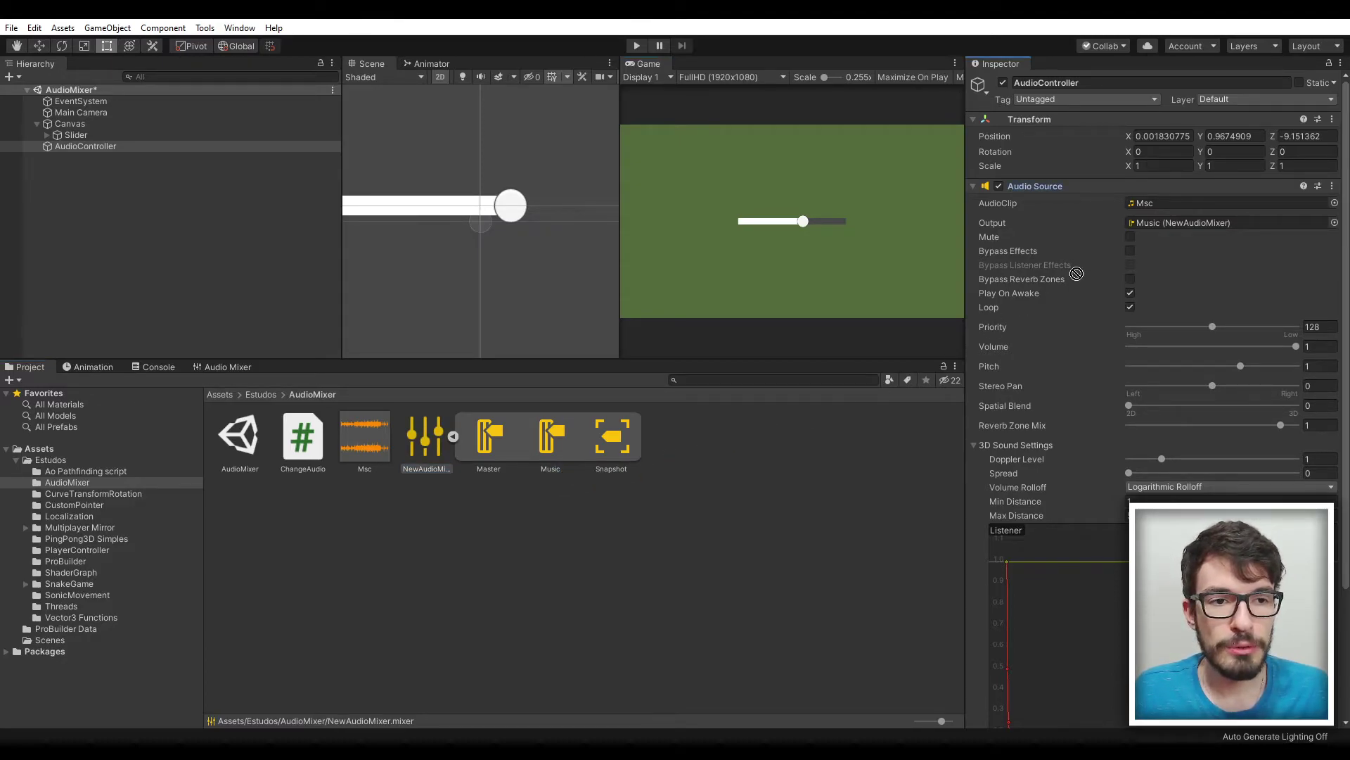
left_click_drag(555, 462, 1163, 222)
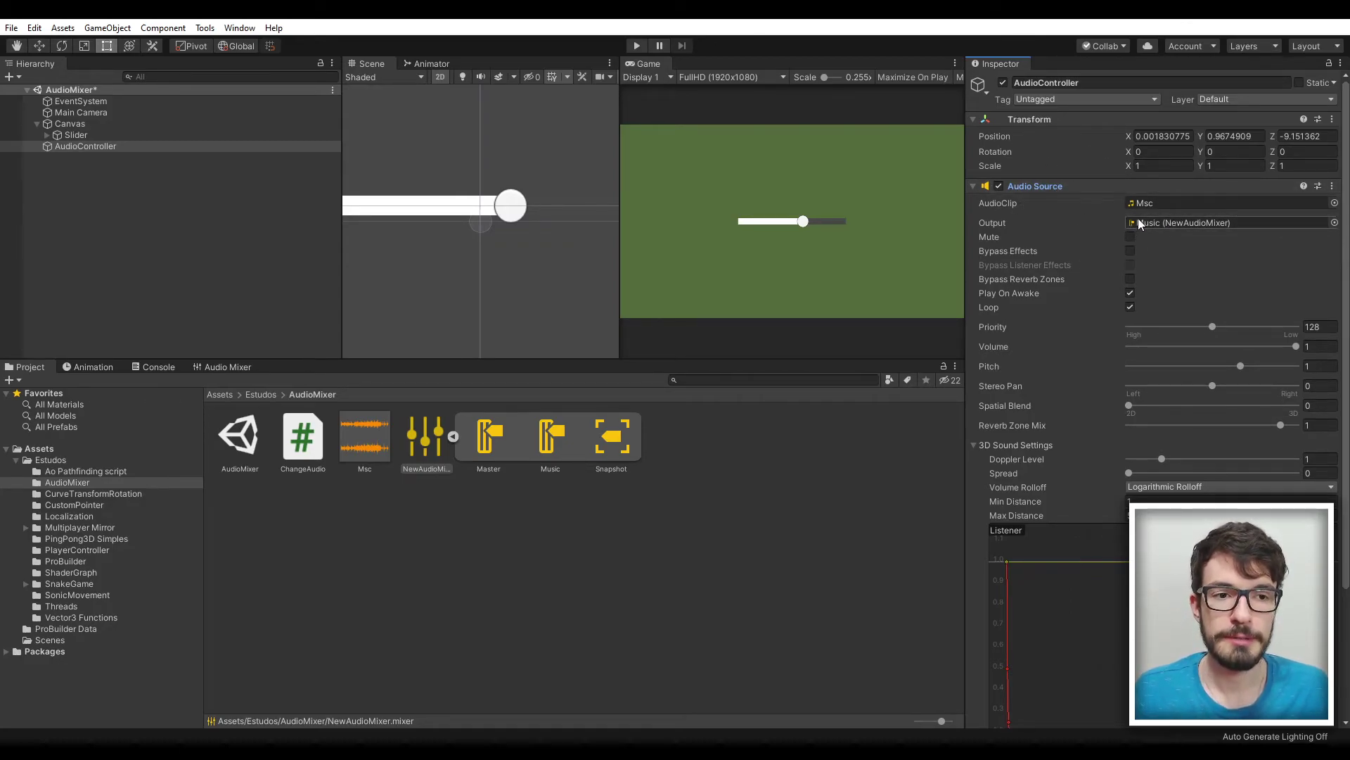
scroll(1203, 295, "down", 3)
scroll(1163, 323, "up", 3)
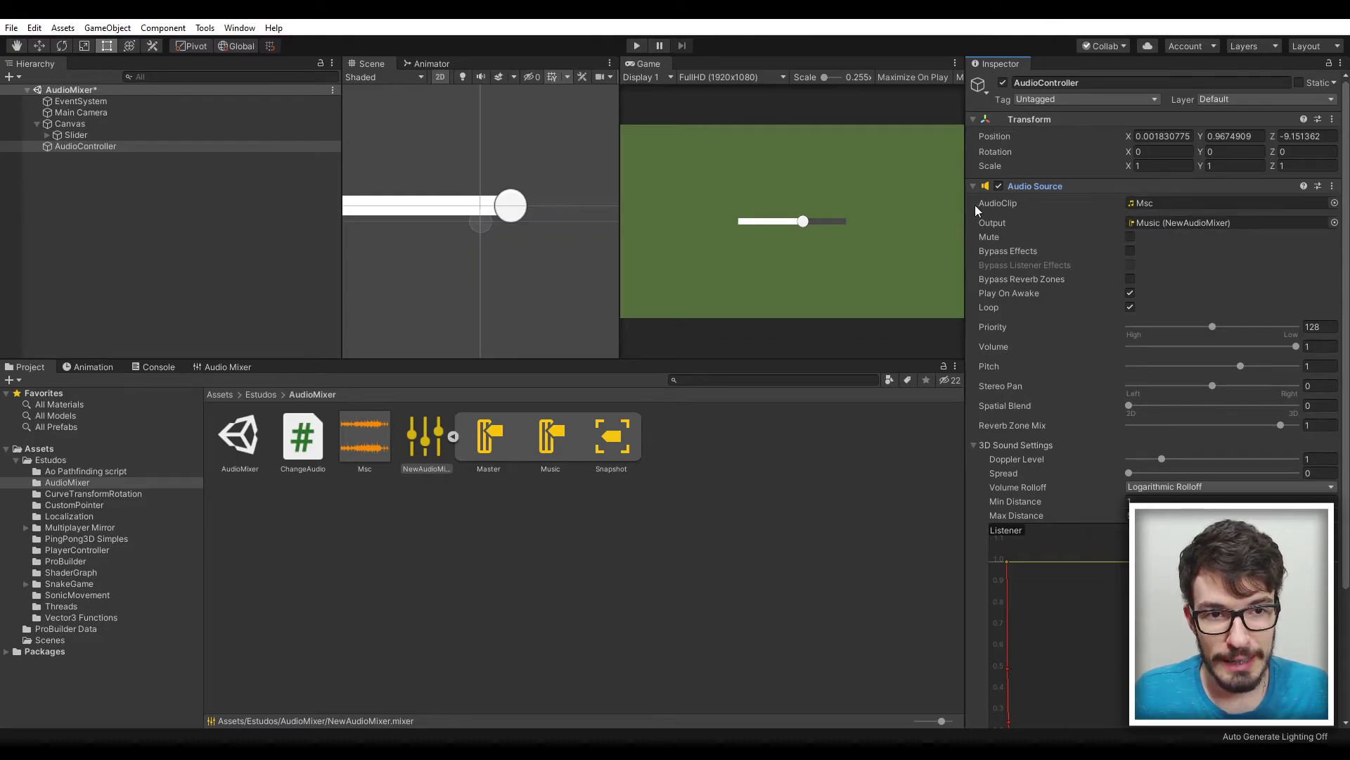
scroll(1135, 342, "down", 3)
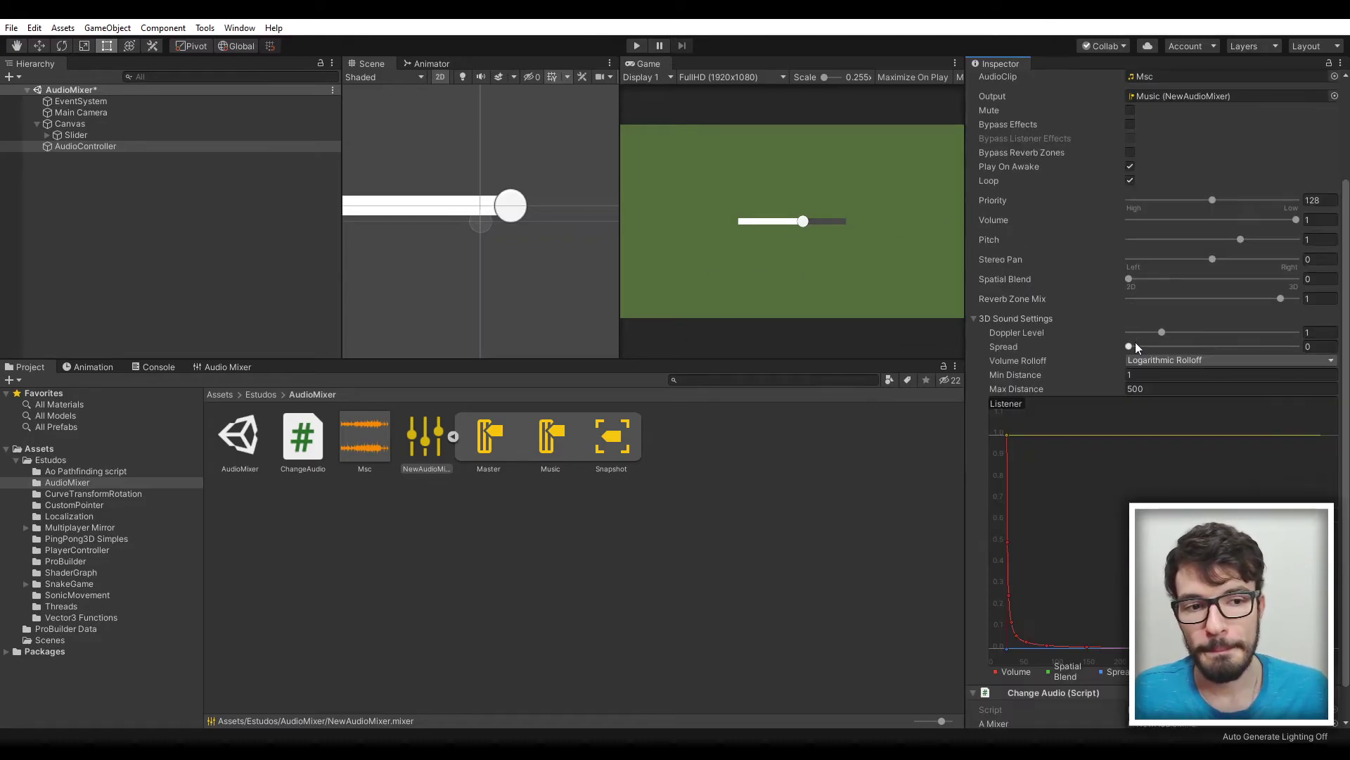
scroll(1135, 342, "up", 3)
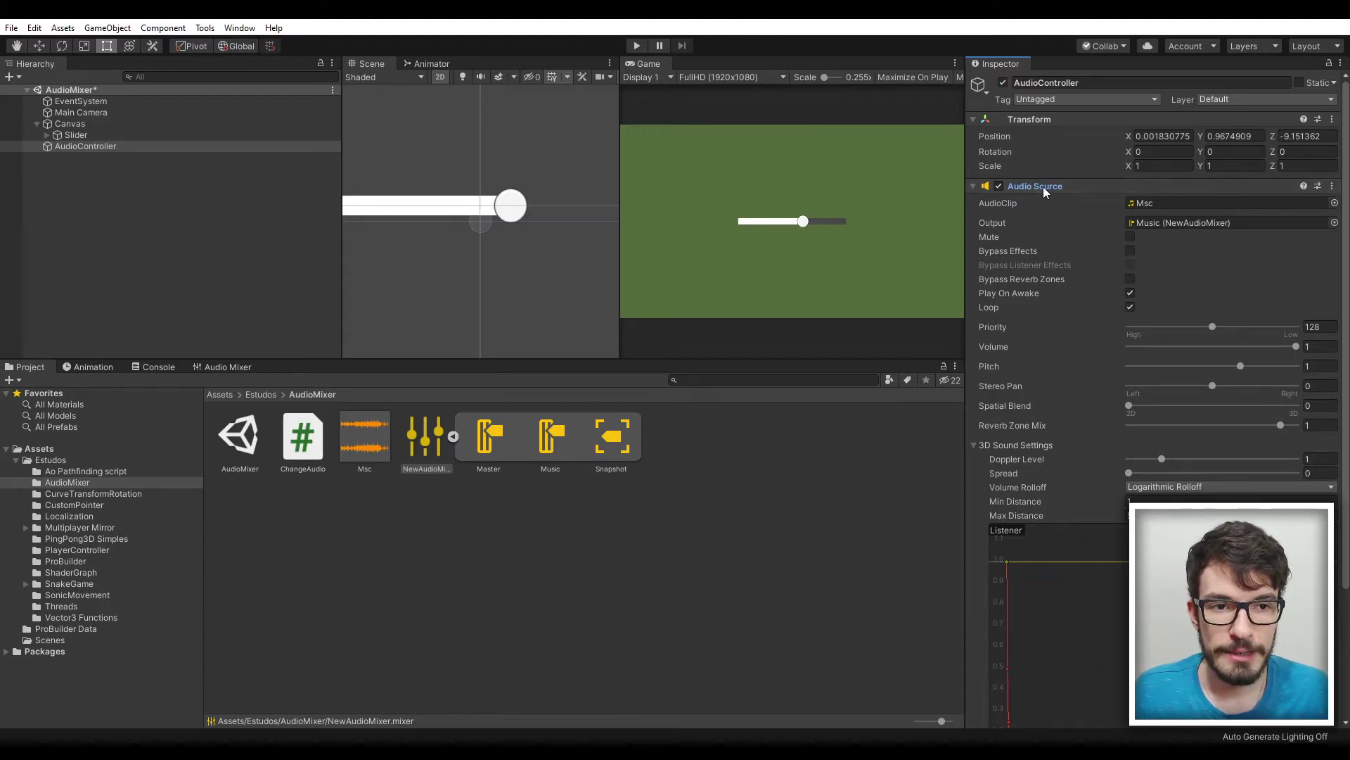
Collapse the Audio Source component, then open and dismiss the Project panel's create menu.
left_click(1044, 187)
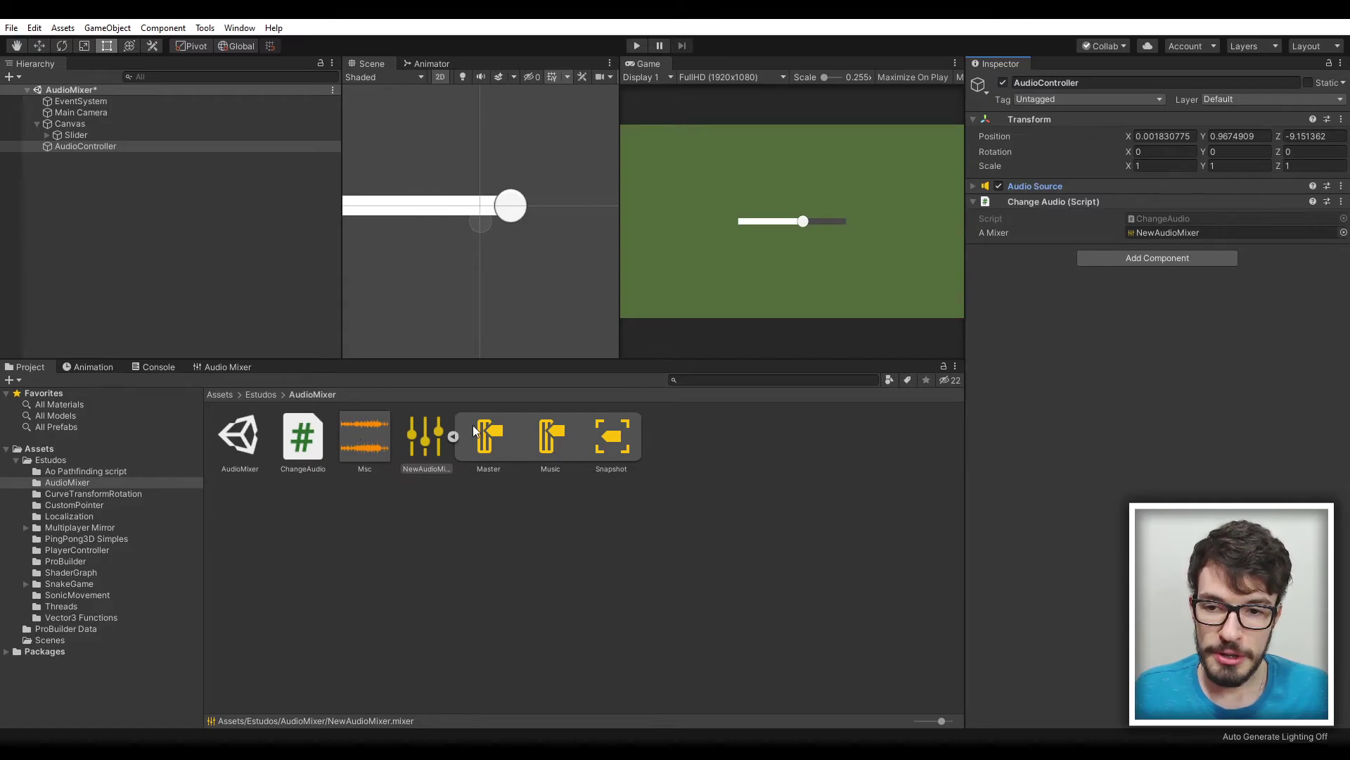
right_click(402, 526)
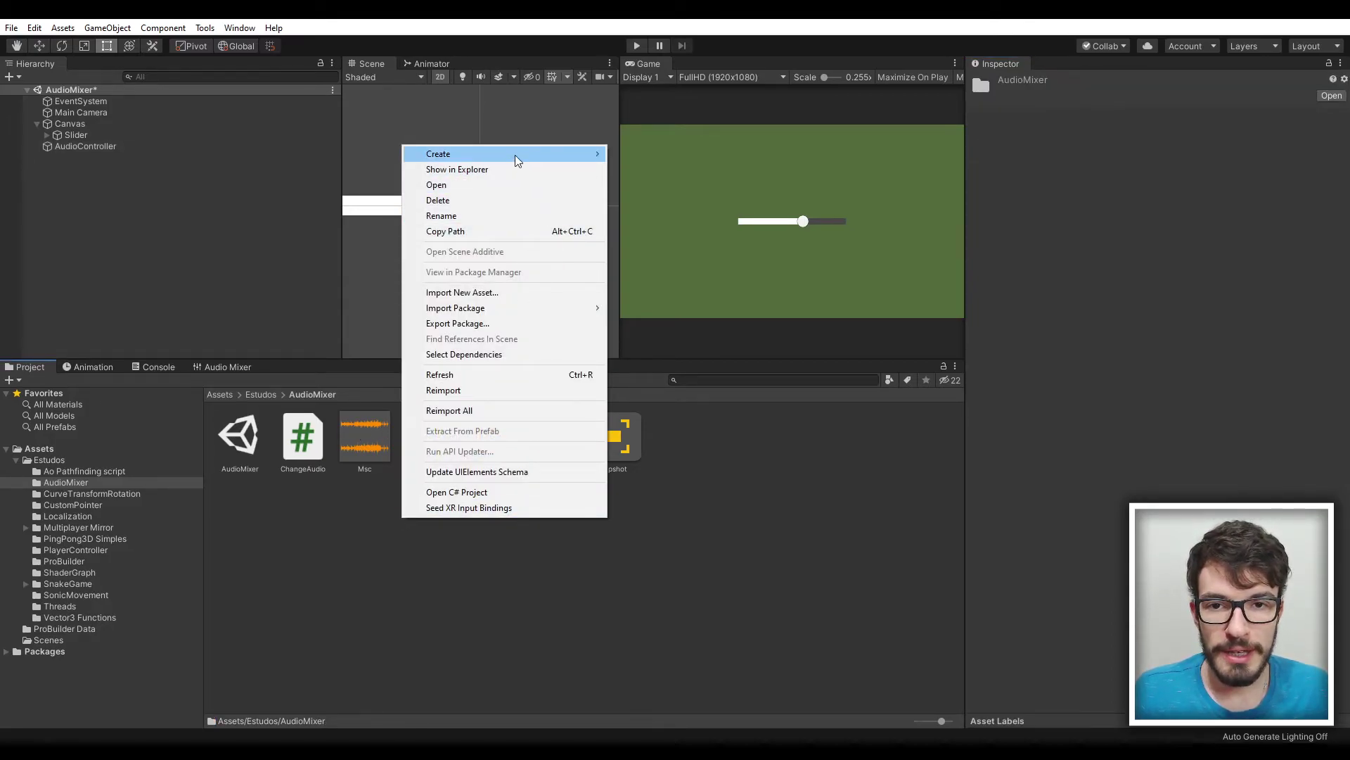
mouse_move(516, 154)
left_click(339, 553)
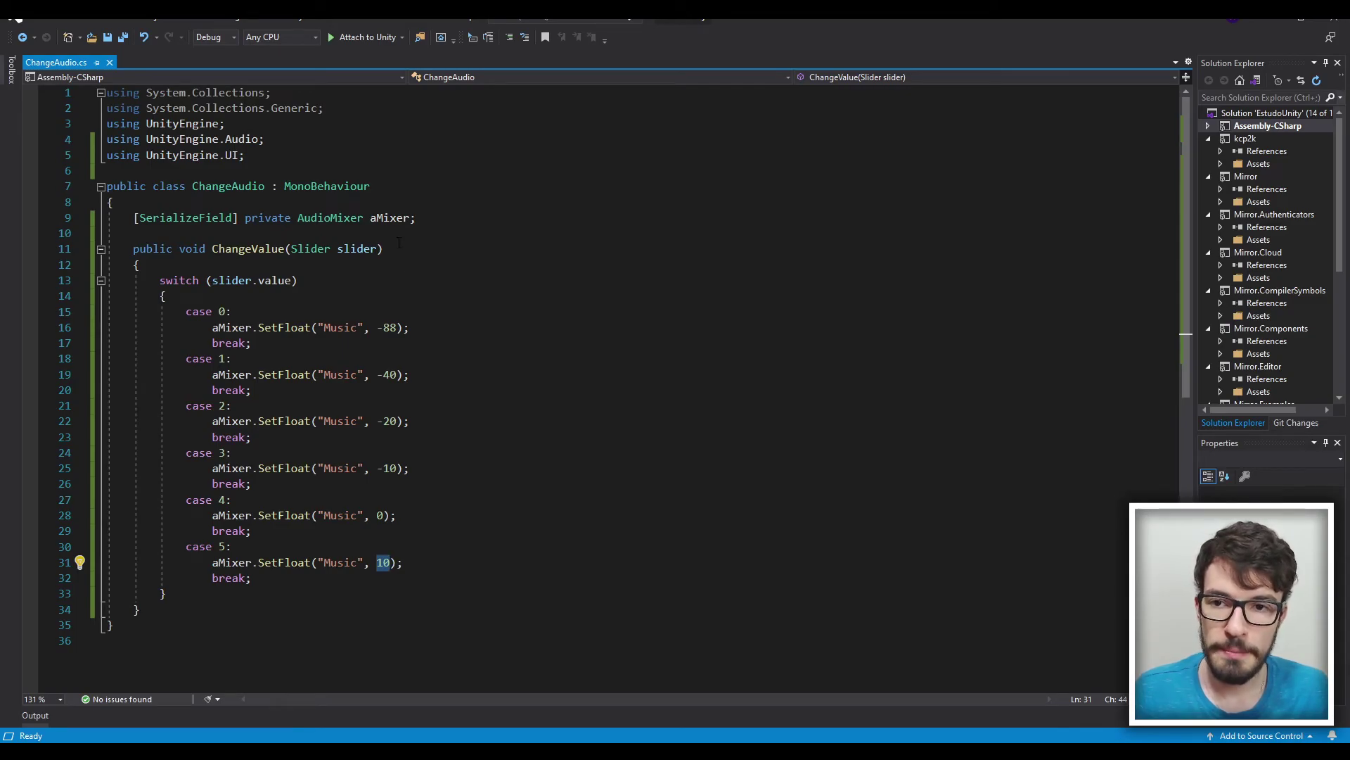
Highlight the ChangeAudio class, the aMixer AudioMixer field and the UnityEngine.Audio import.
double_click(228, 185)
left_click_drag(422, 218, 126, 219)
left_click(337, 218)
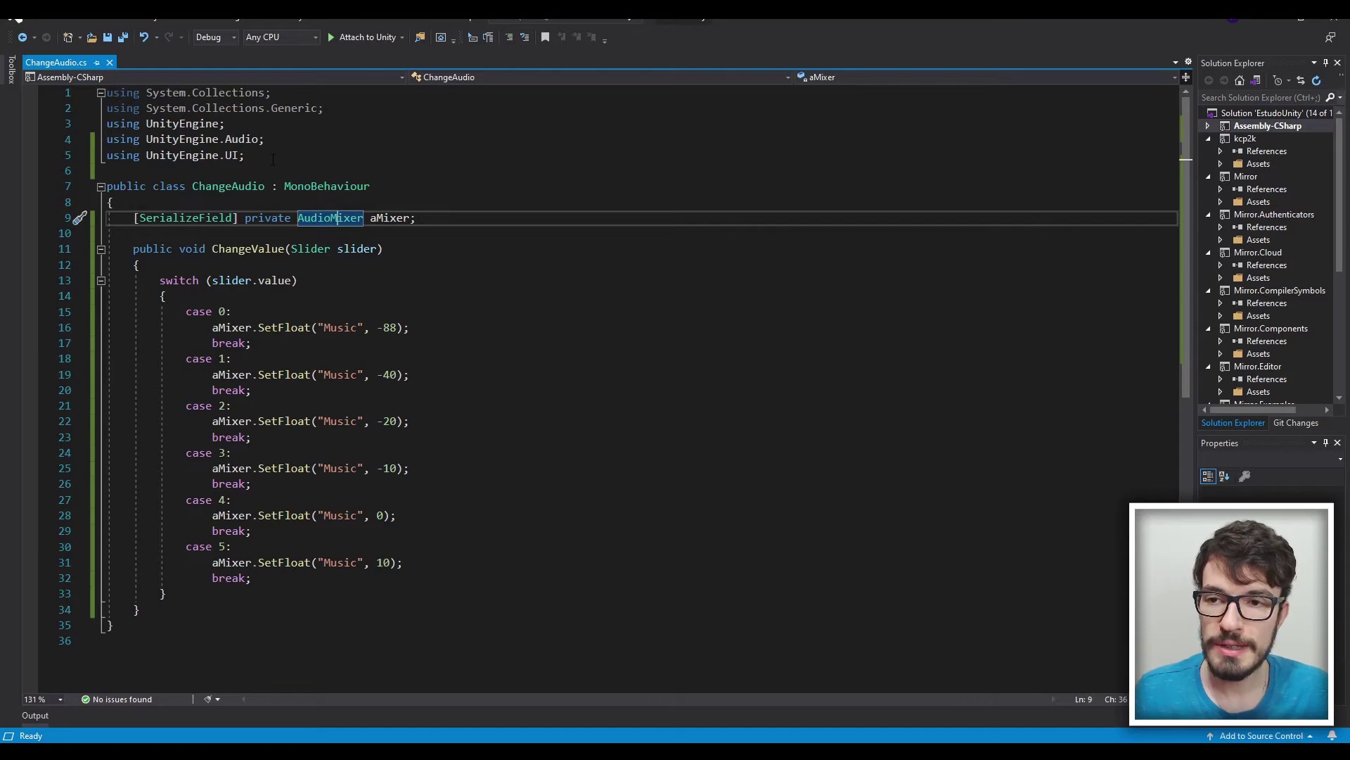
mouse_move(338, 218)
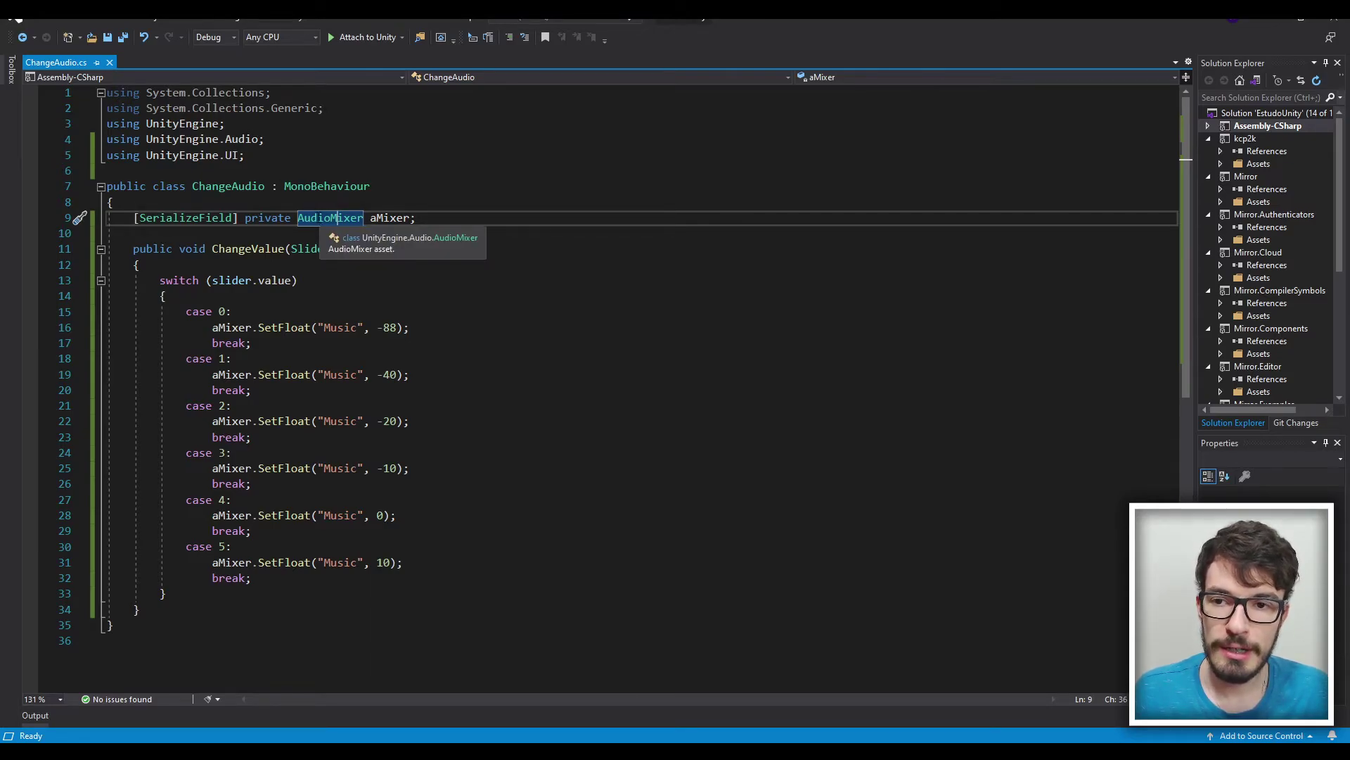
left_click_drag(338, 218, 353, 220)
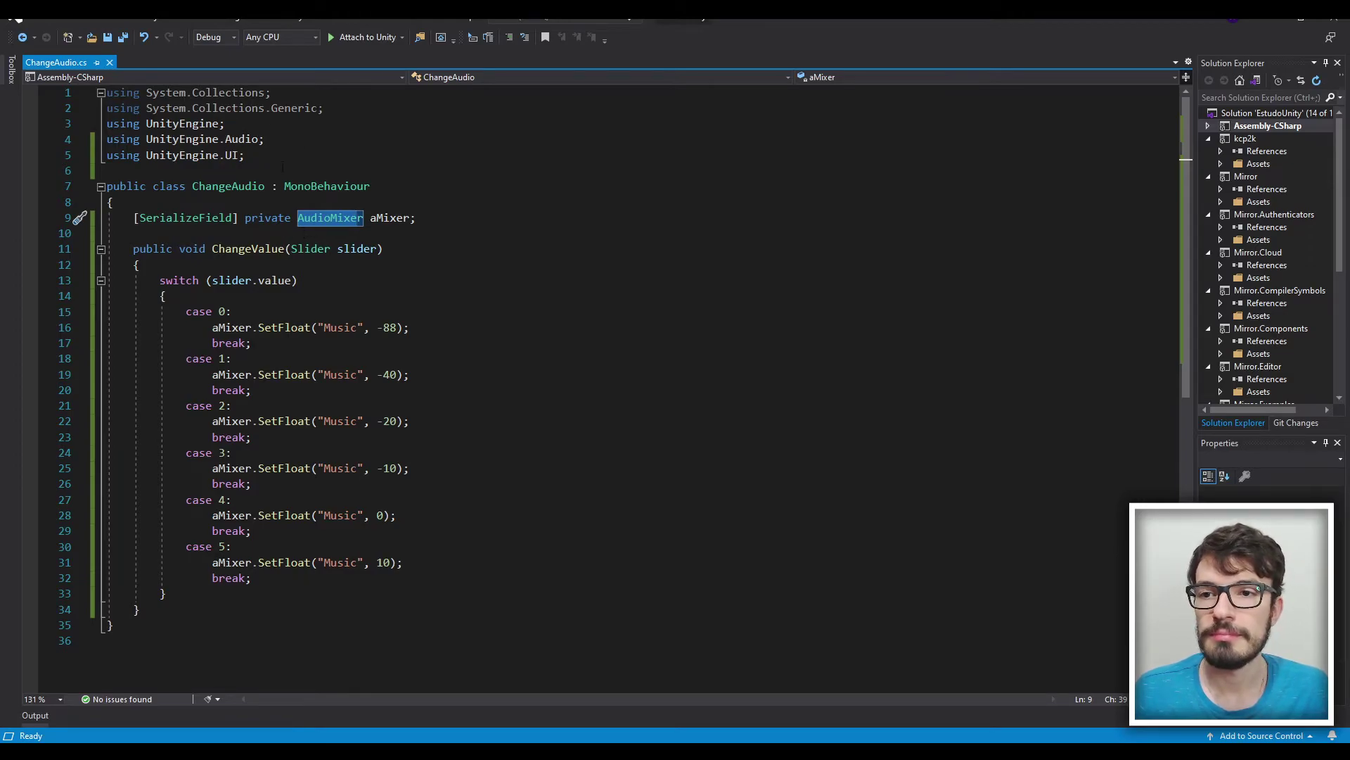
double_click(241, 138)
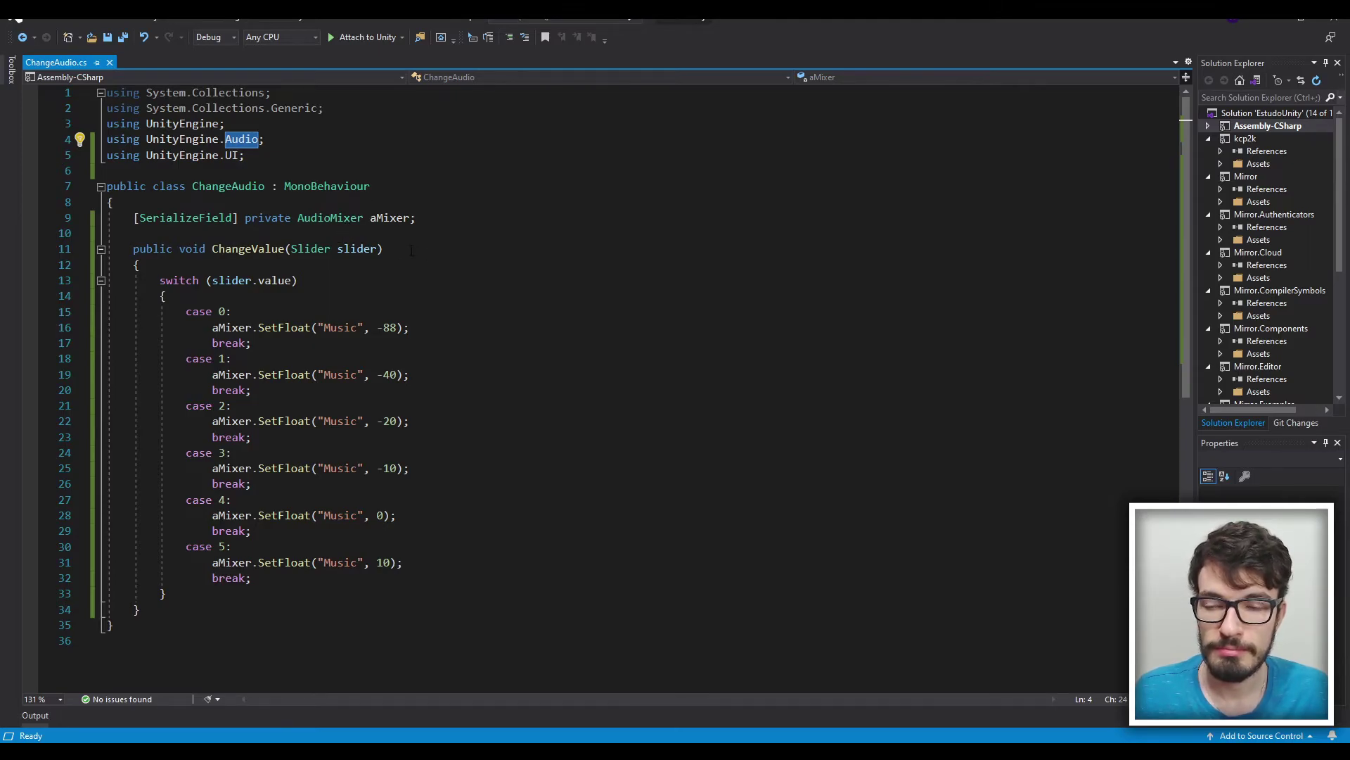
Mark the serialized aMixer field and ChangeValue's Slider parameter, then return to Unity.
left_click_drag(419, 219, 134, 218)
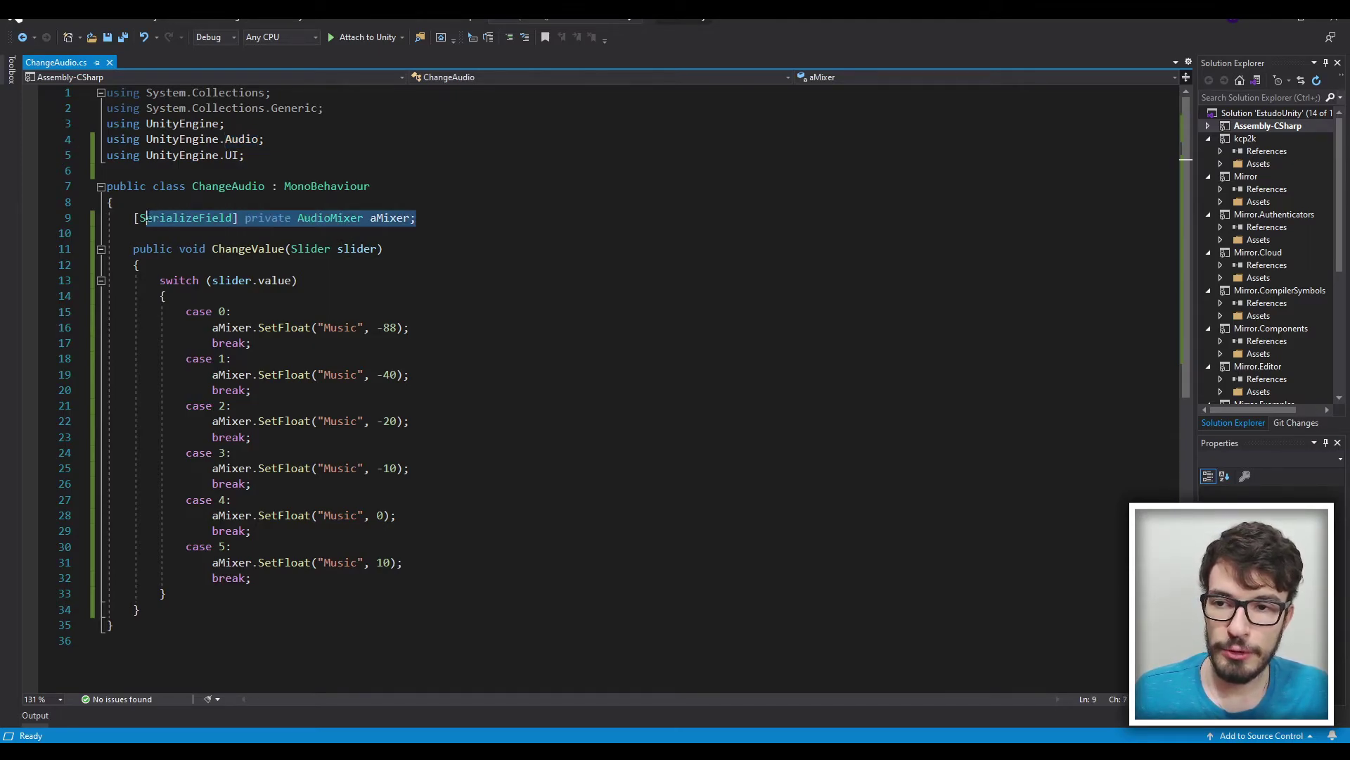
left_click(360, 219)
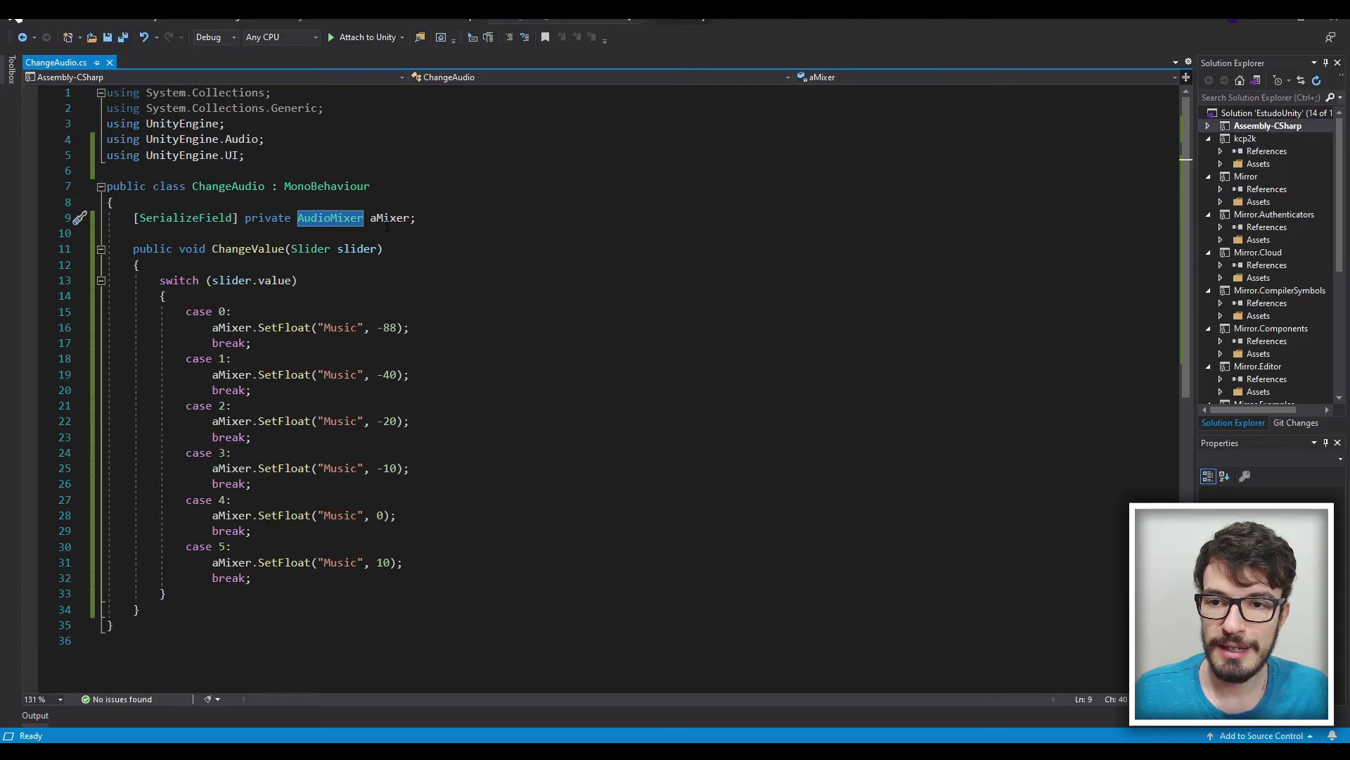
left_click(383, 219)
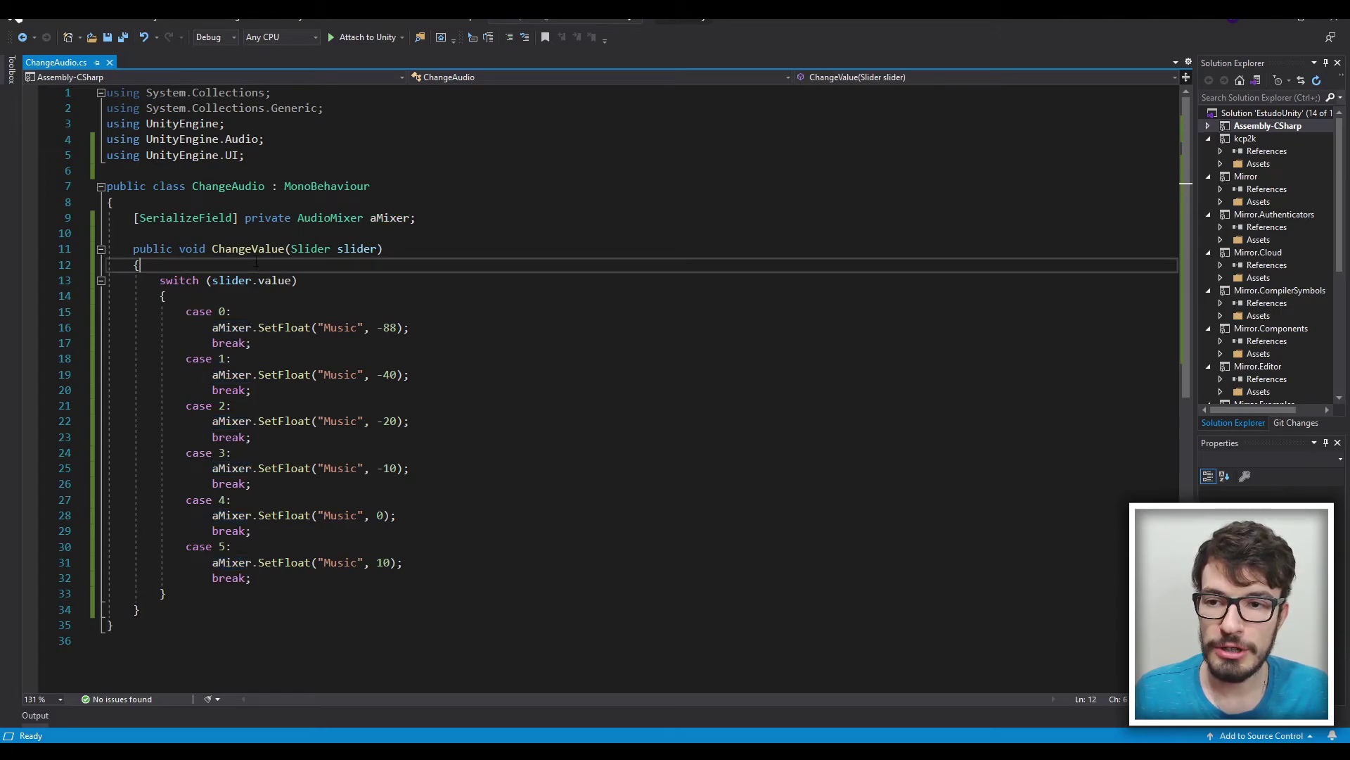
left_click(285, 249)
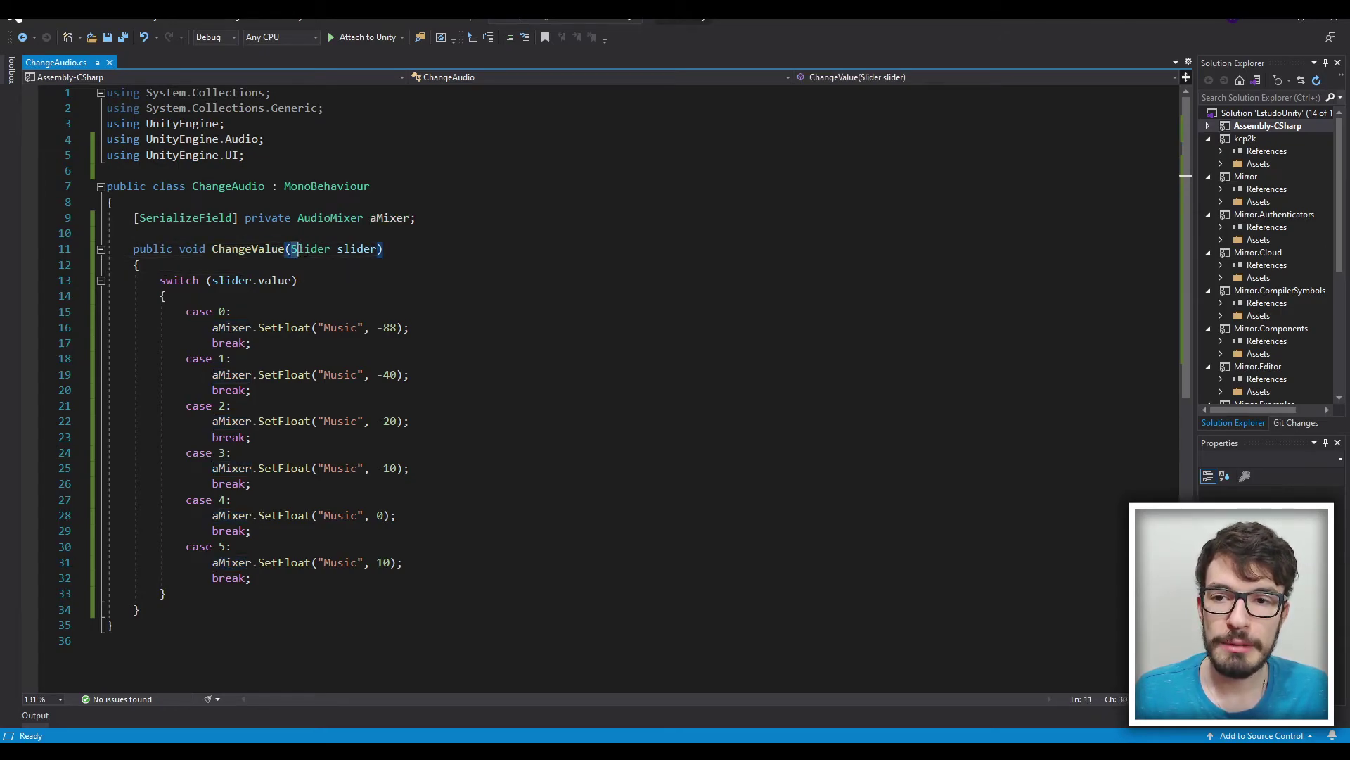
left_click_drag(291, 249, 379, 251)
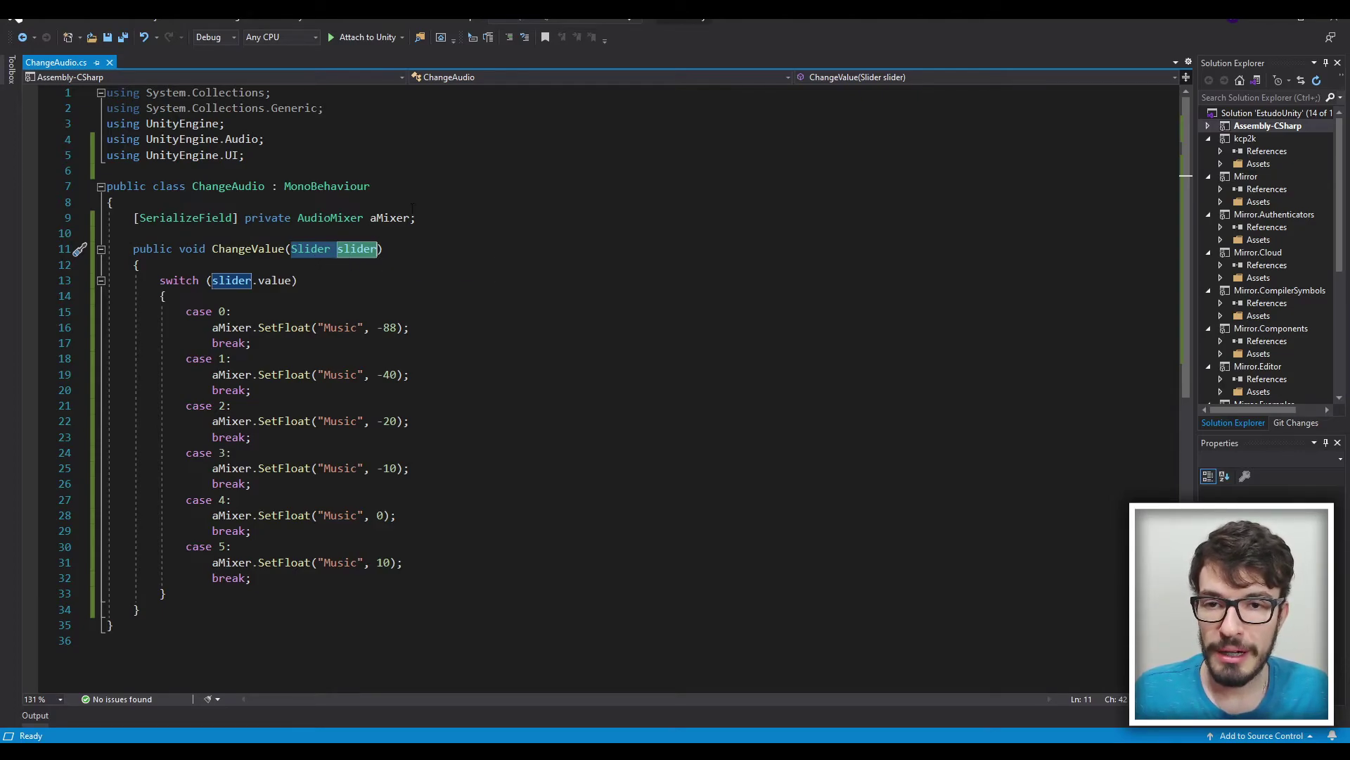
key("alt+Tab")
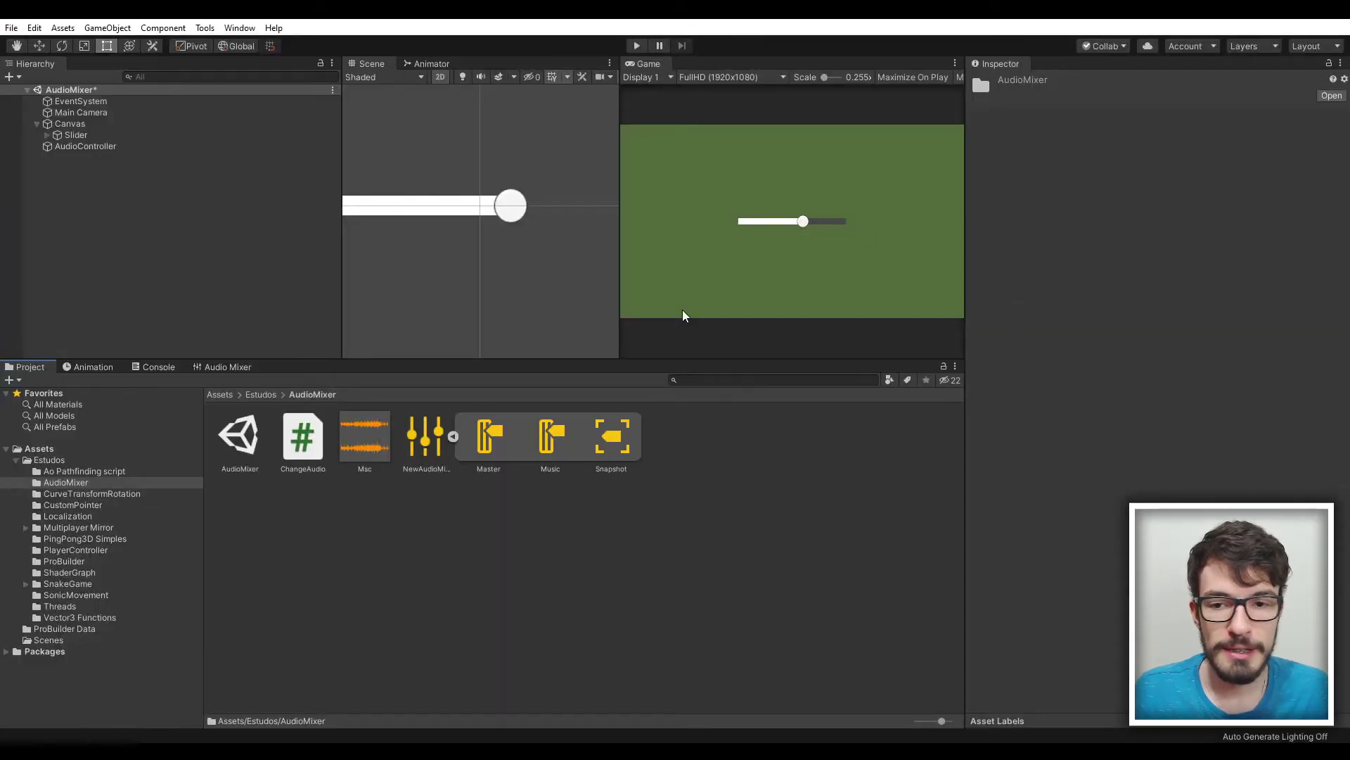
Wire Slider's On Value Changed to AudioController's ChangeAudio.ChangeValue, passing the Slider component as argument.
left_click(78, 137)
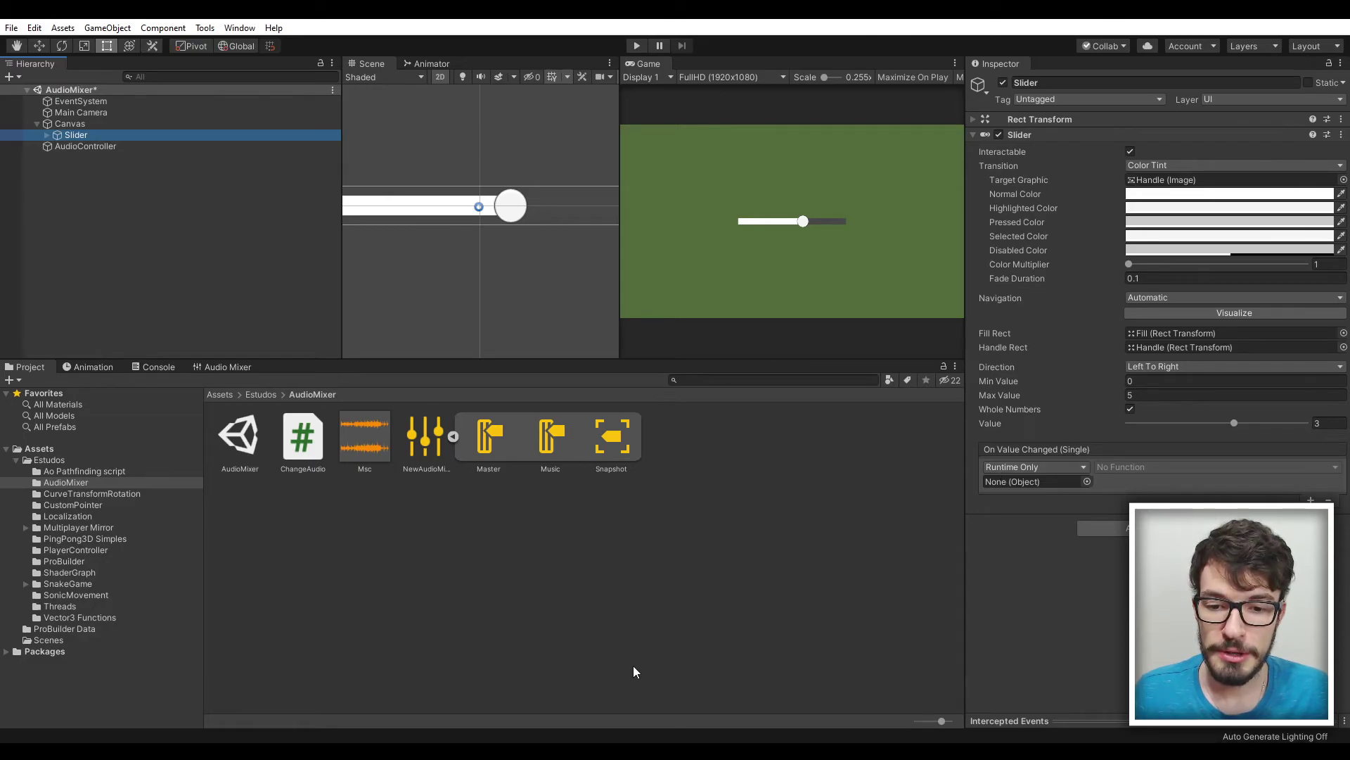
left_click_drag(84, 146, 1032, 483)
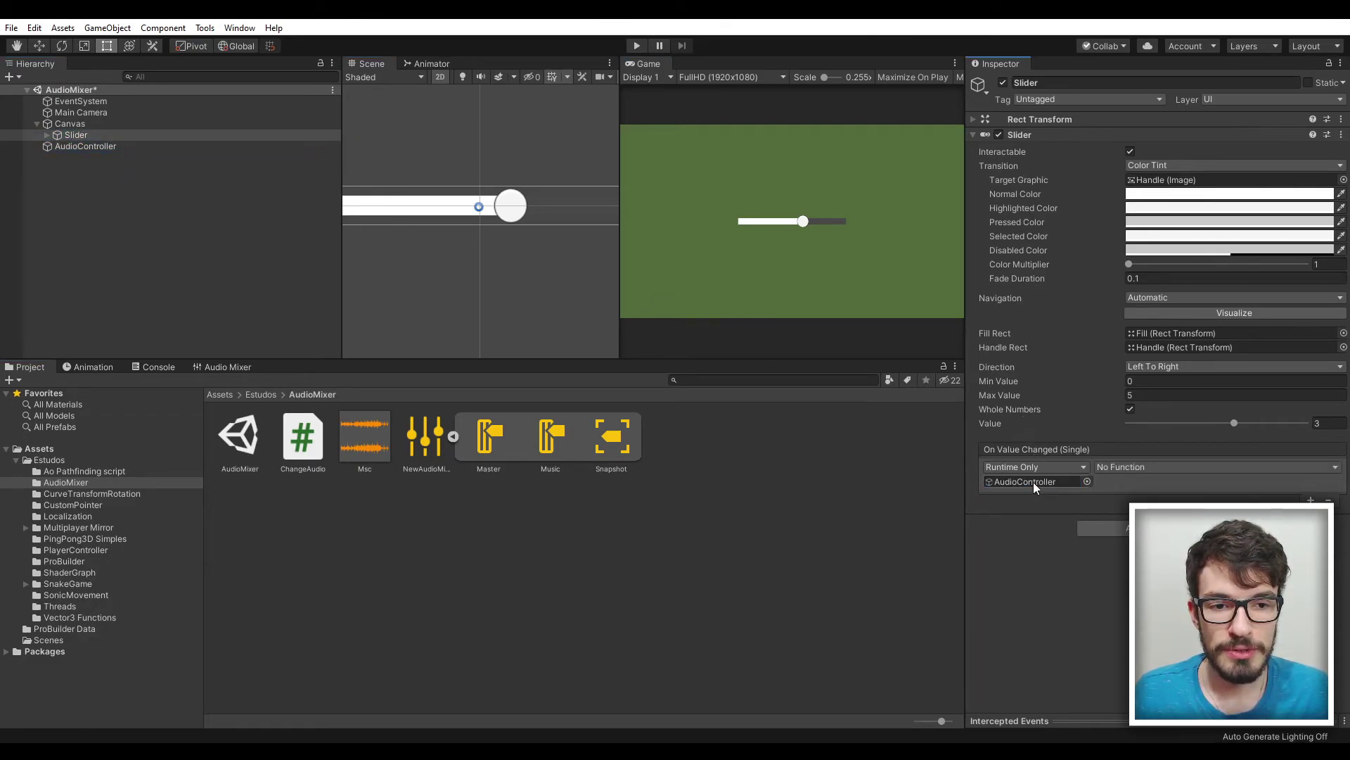
left_click(1121, 467)
mouse_move(1125, 549)
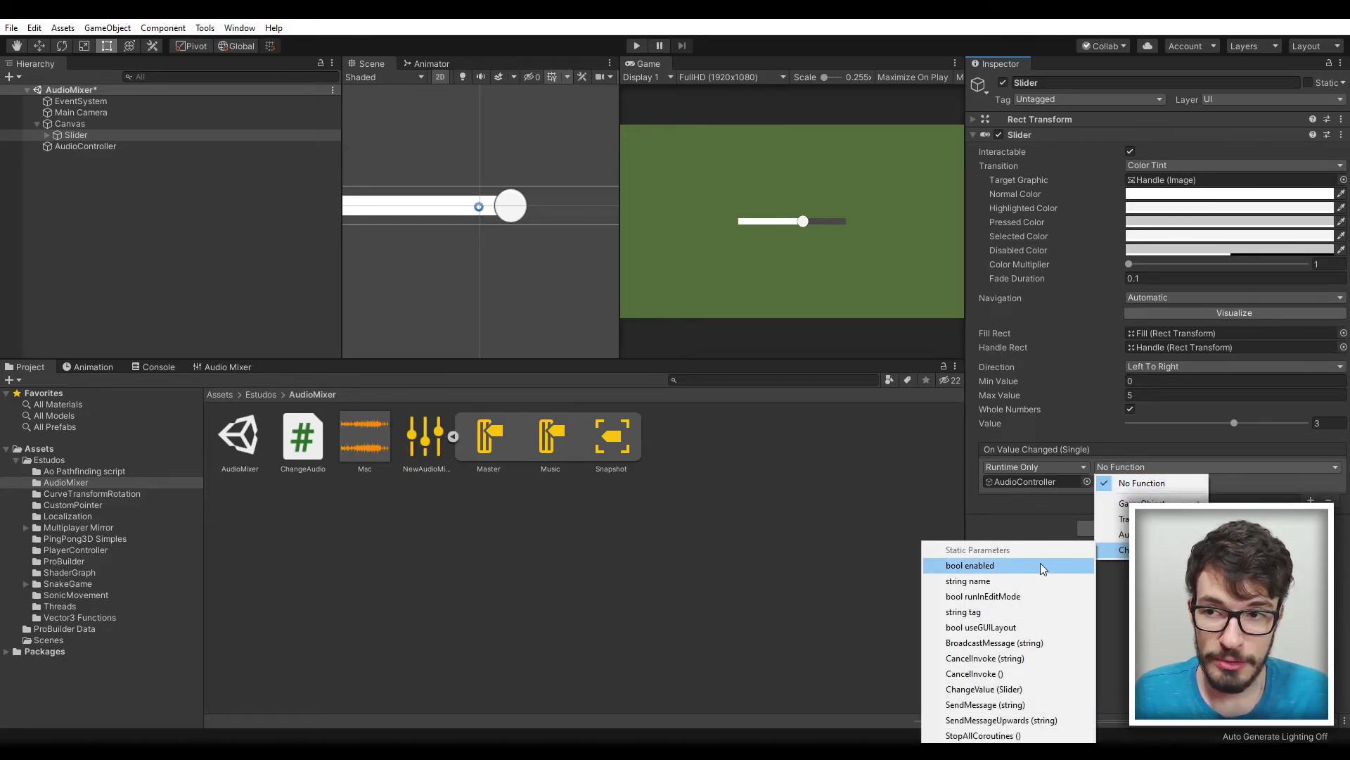
left_click(982, 691)
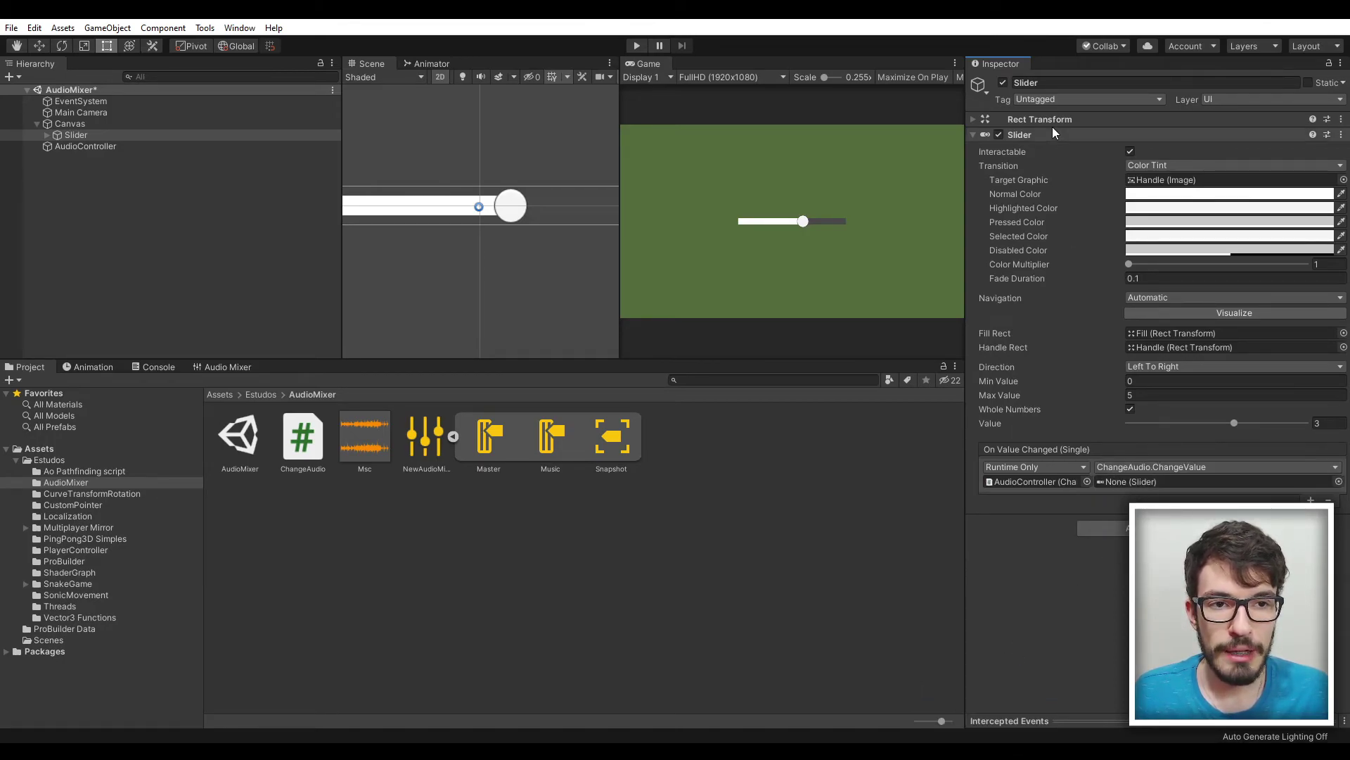
left_click_drag(1019, 133, 1124, 484)
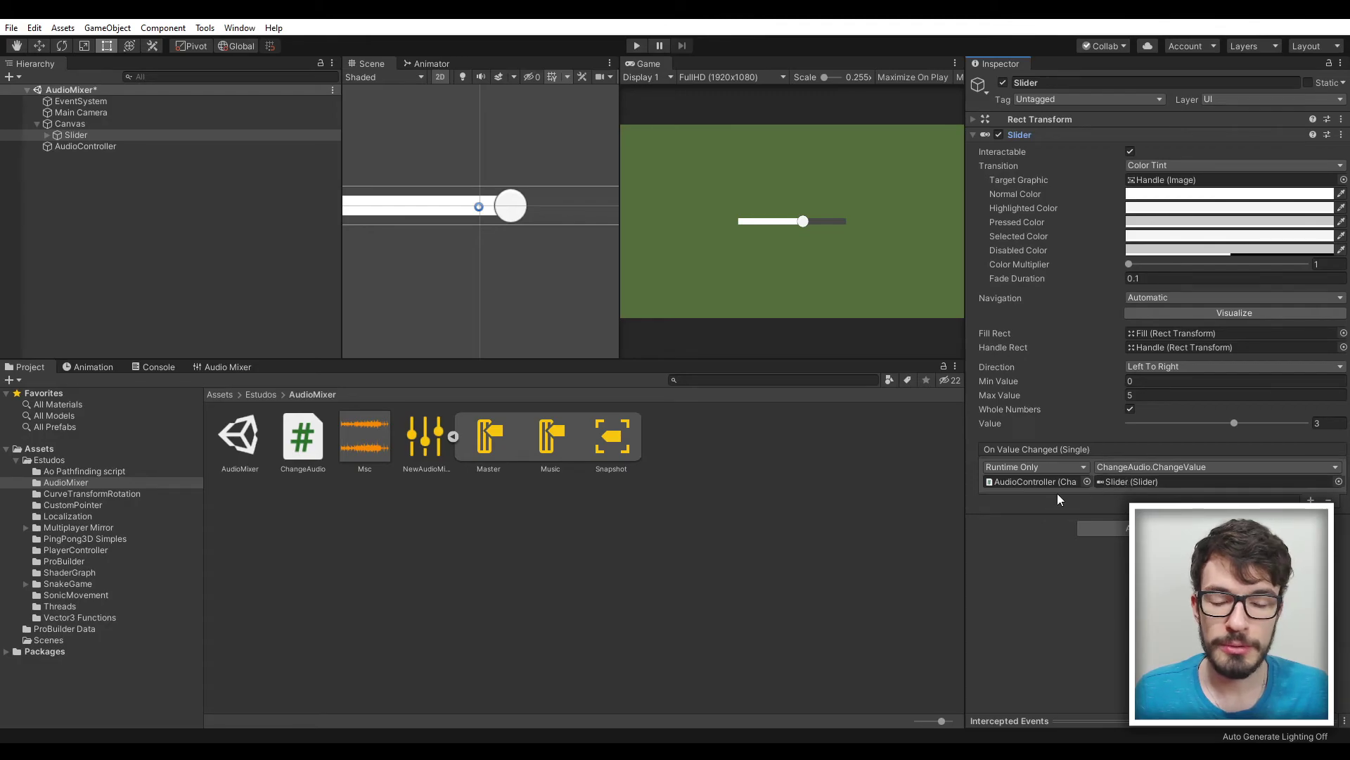
key("alt+Tab")
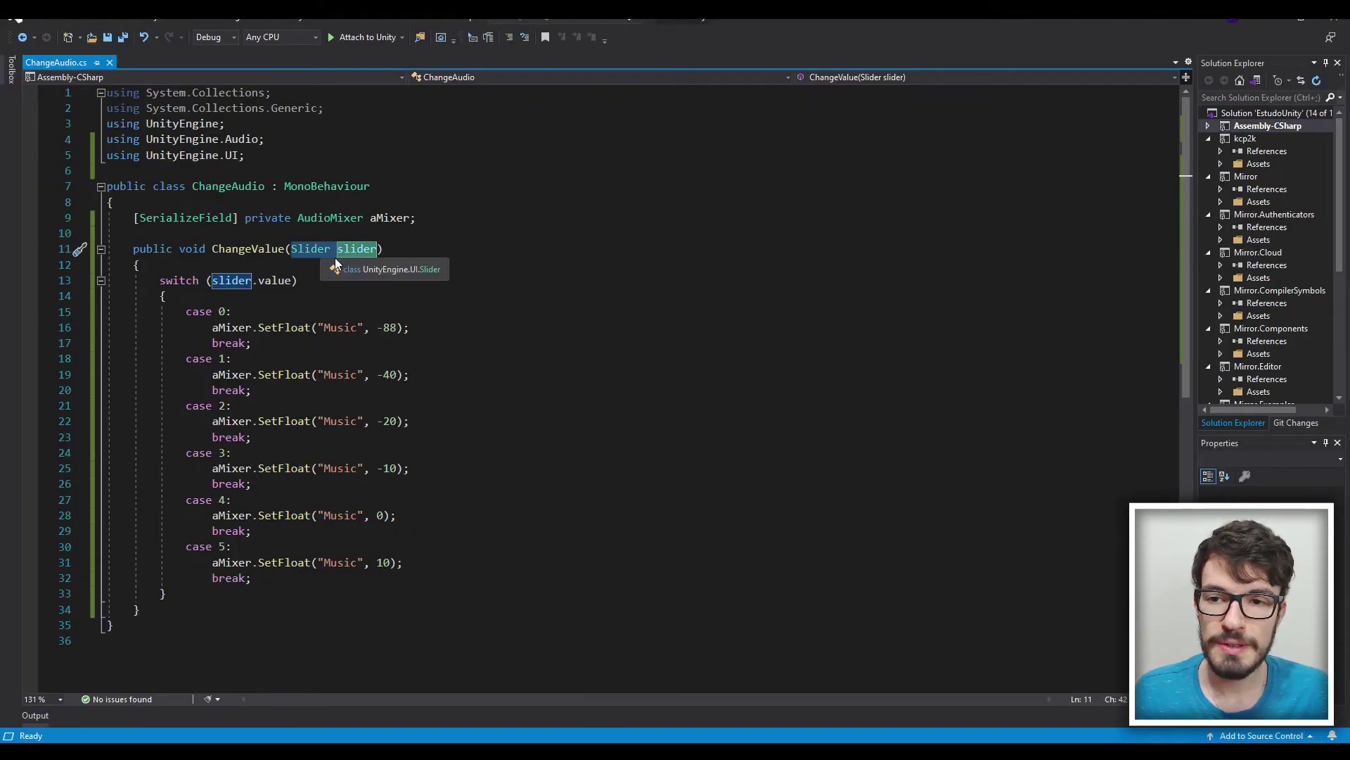
Point out the slider parameter and the slider.value the switch reads, checking its range in Unity.
left_click(377, 249)
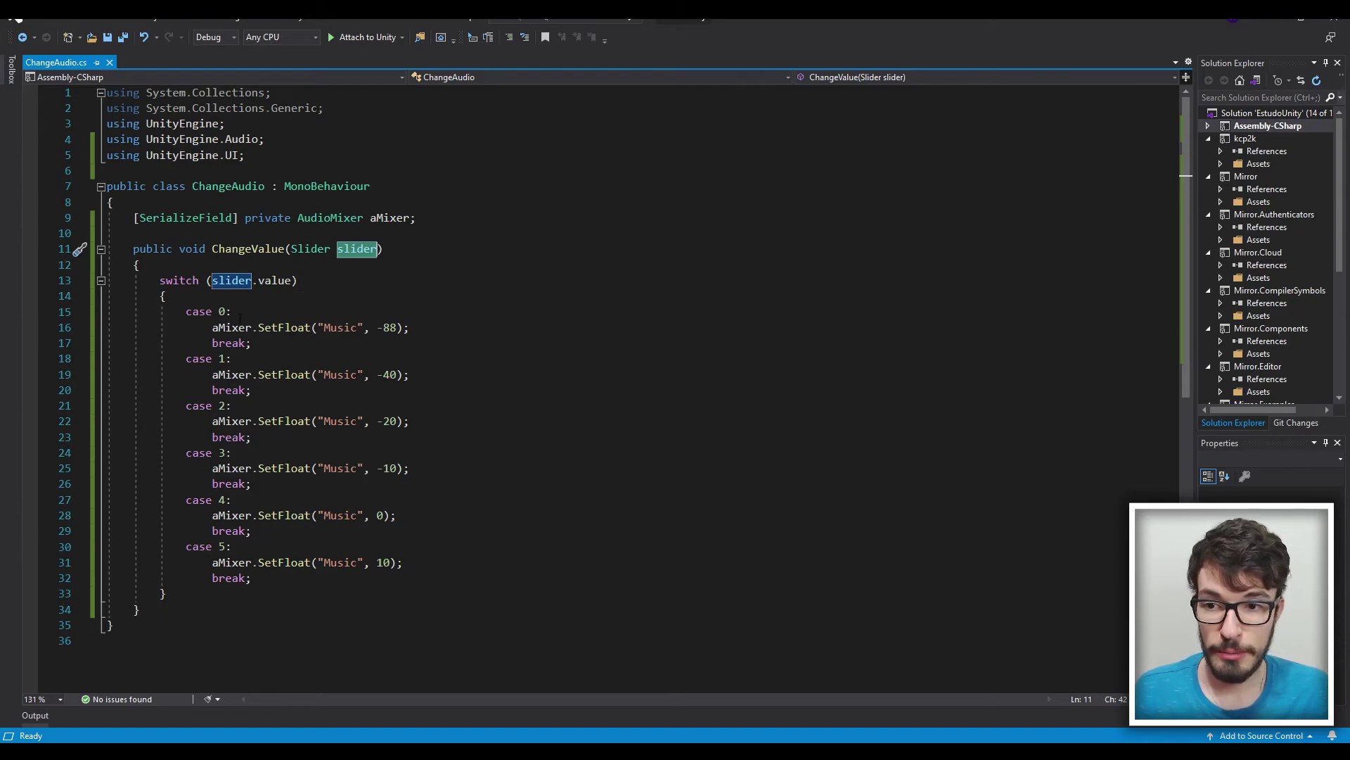
double_click(274, 281)
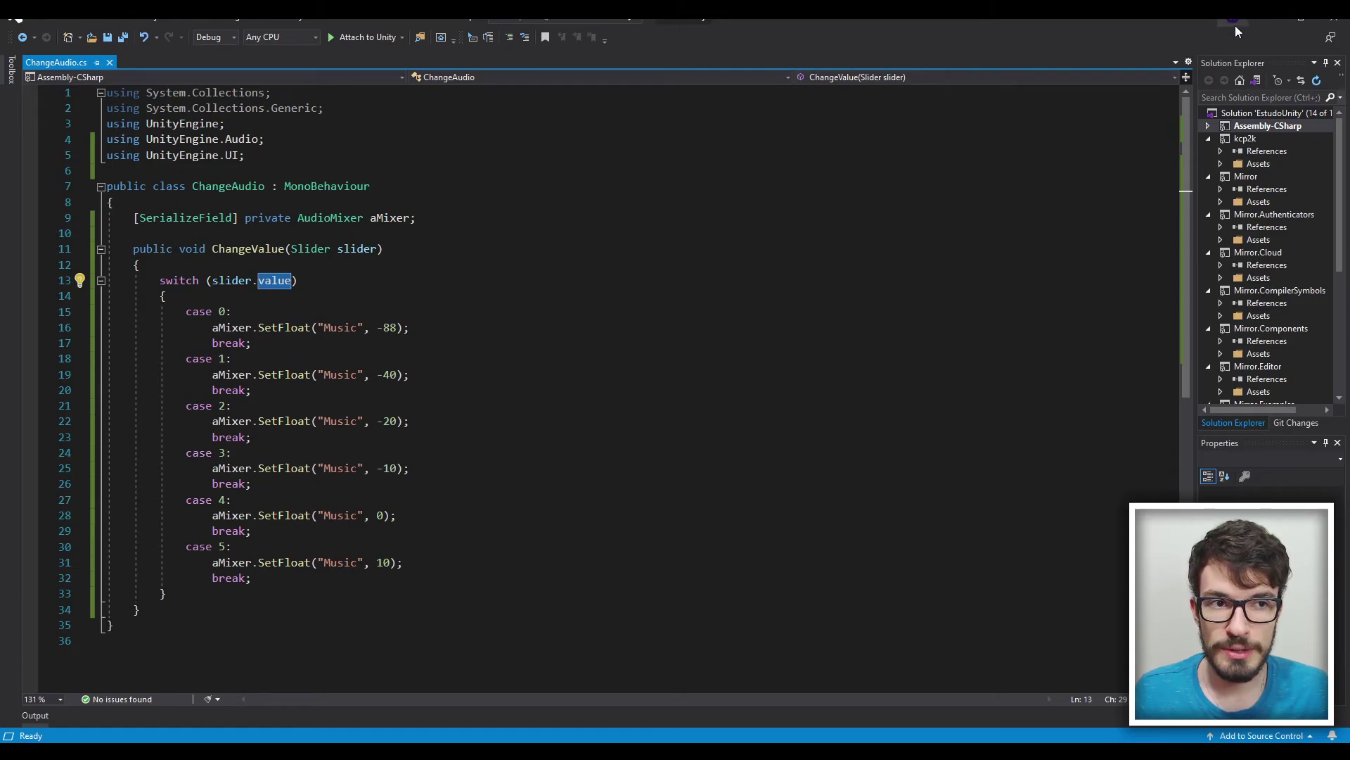
left_click(1277, 20)
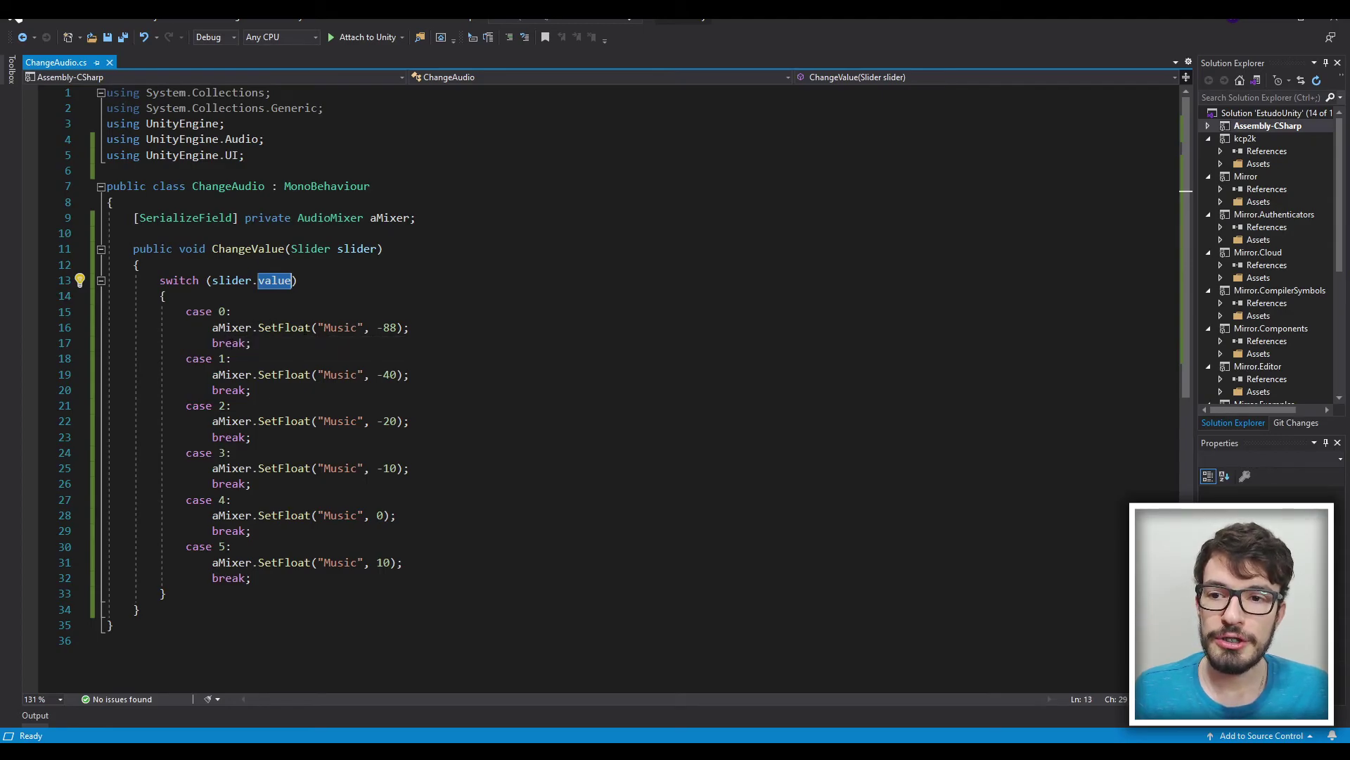
Highlight the SetFloat call on "Music" and the -88, 0 and 10 volumes for cases 0, 4 and 5.
left_click(292, 329)
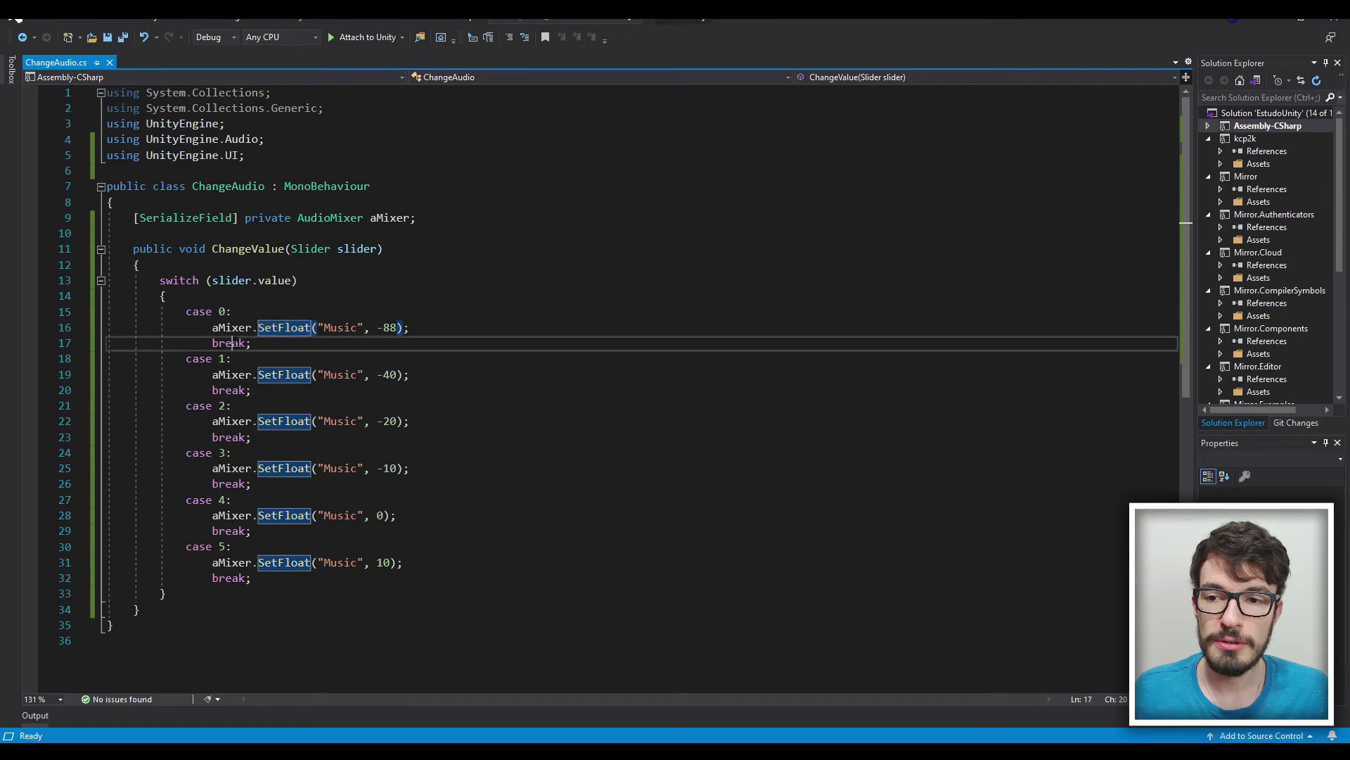
left_click(242, 343)
left_click(280, 328)
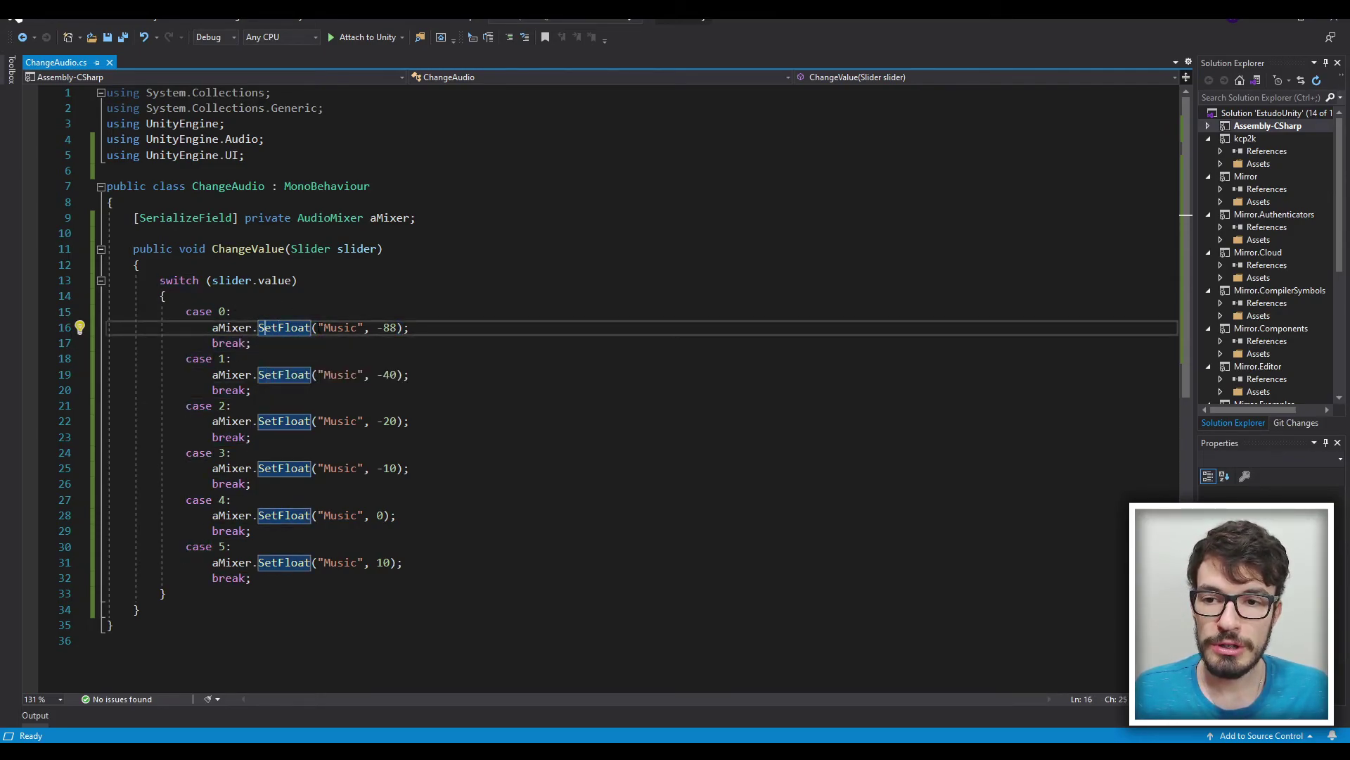
left_click_drag(318, 328, 365, 327)
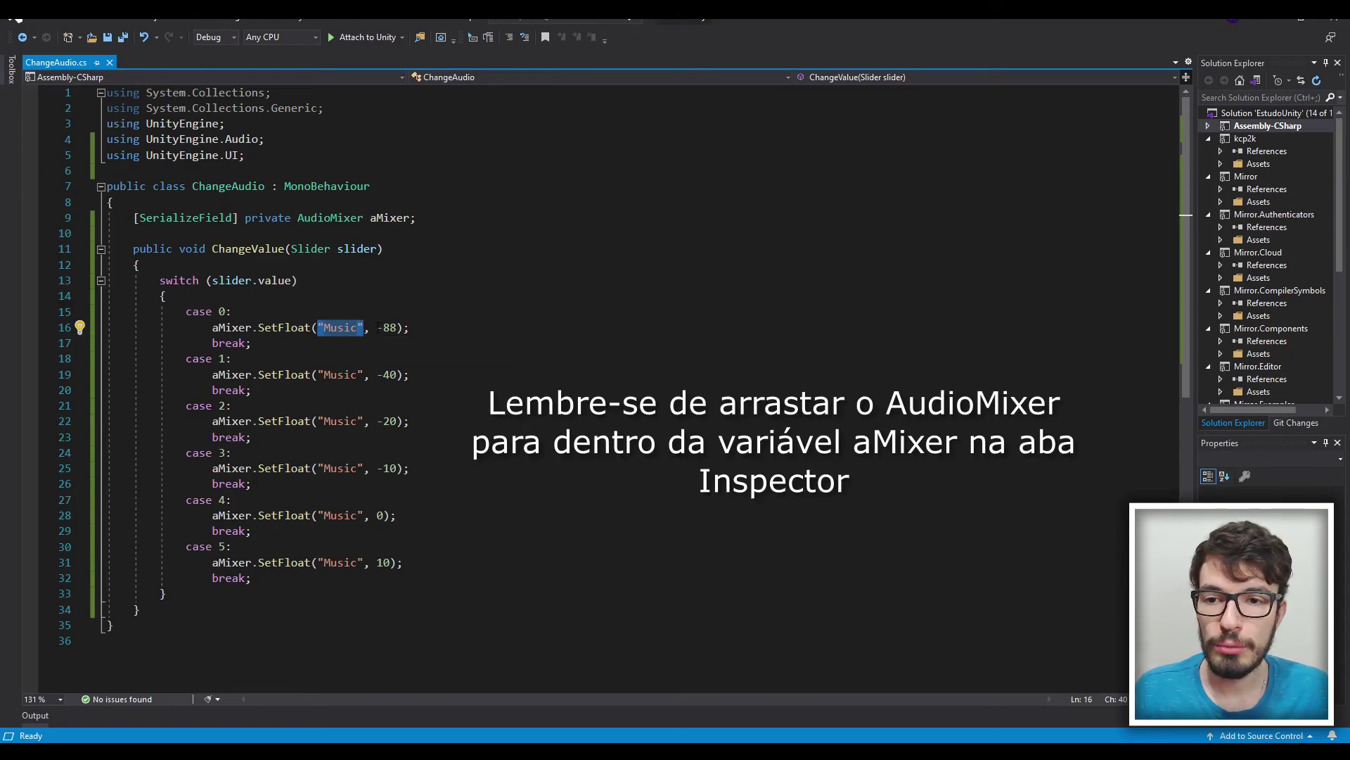
left_click_drag(378, 328, 398, 328)
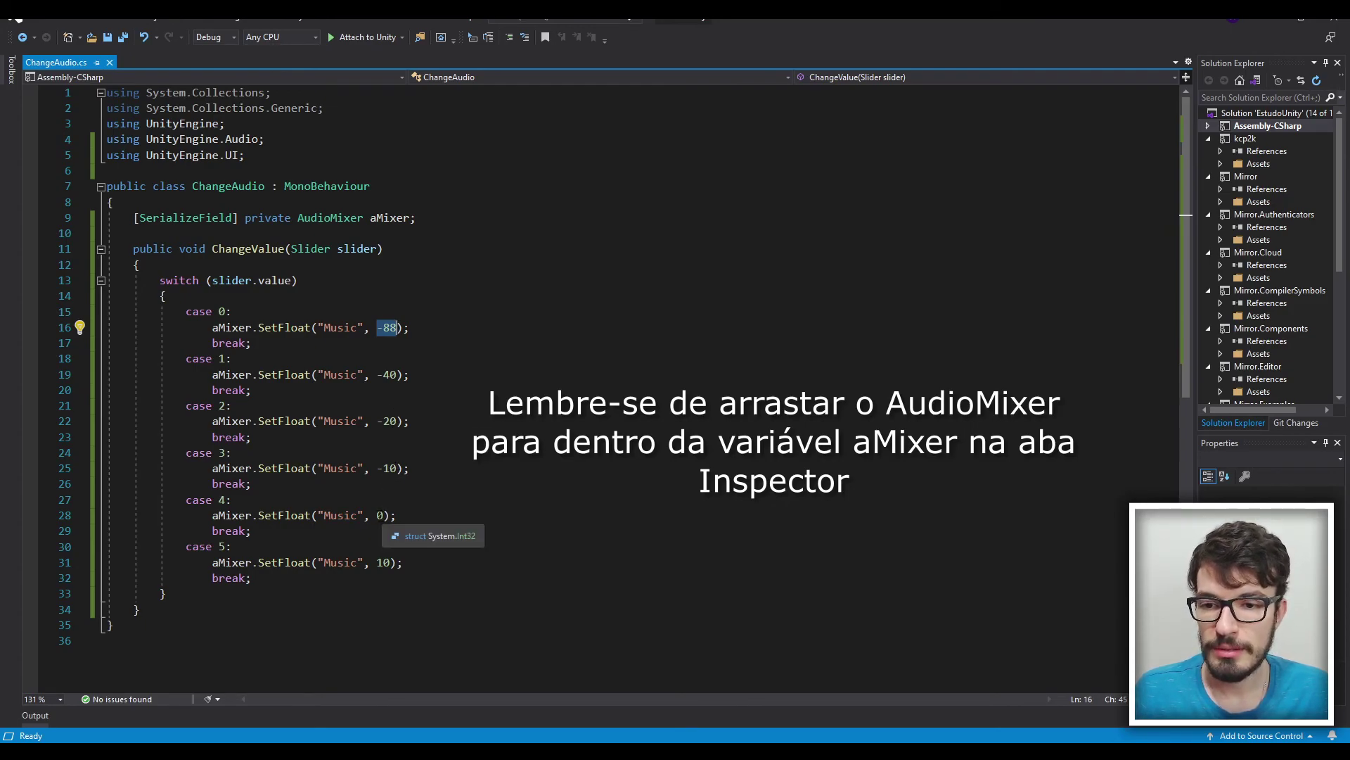
double_click(381, 516)
double_click(384, 563)
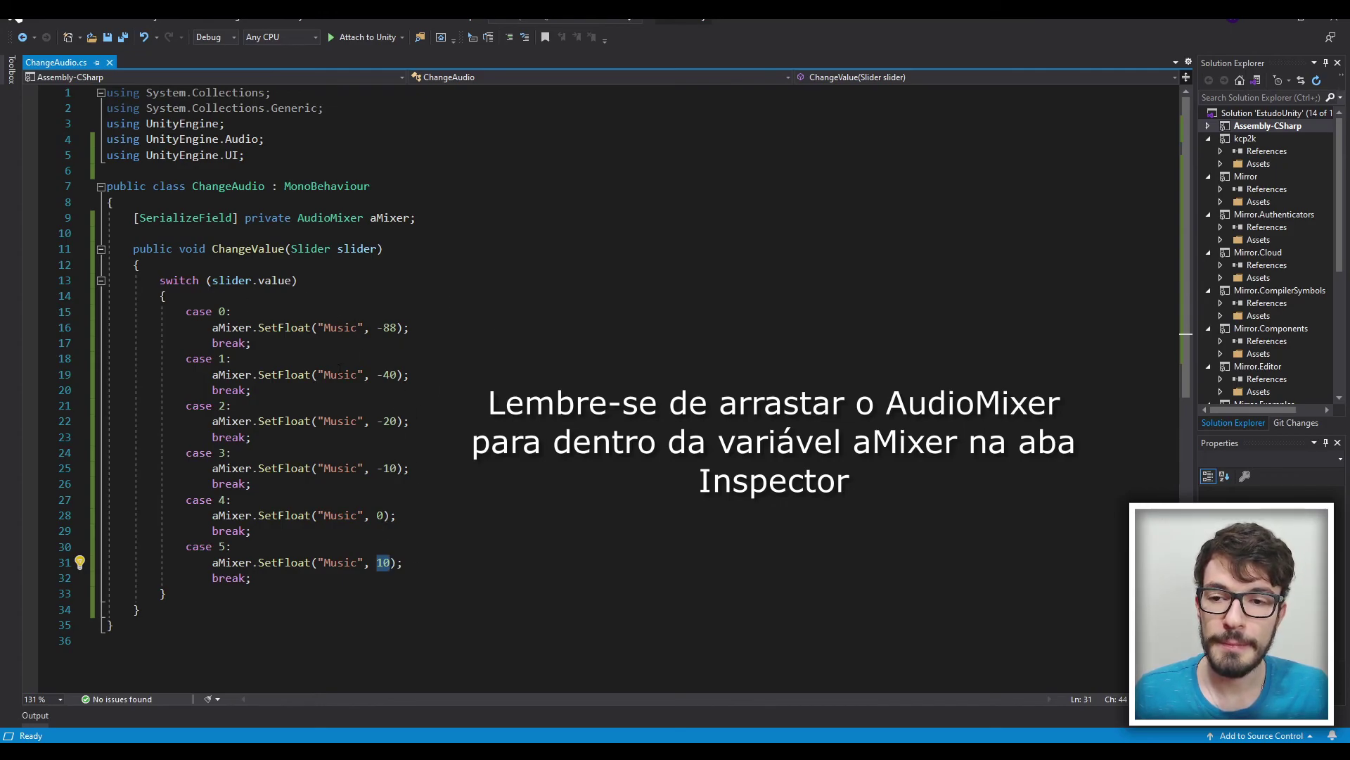
left_click(1268, 19)
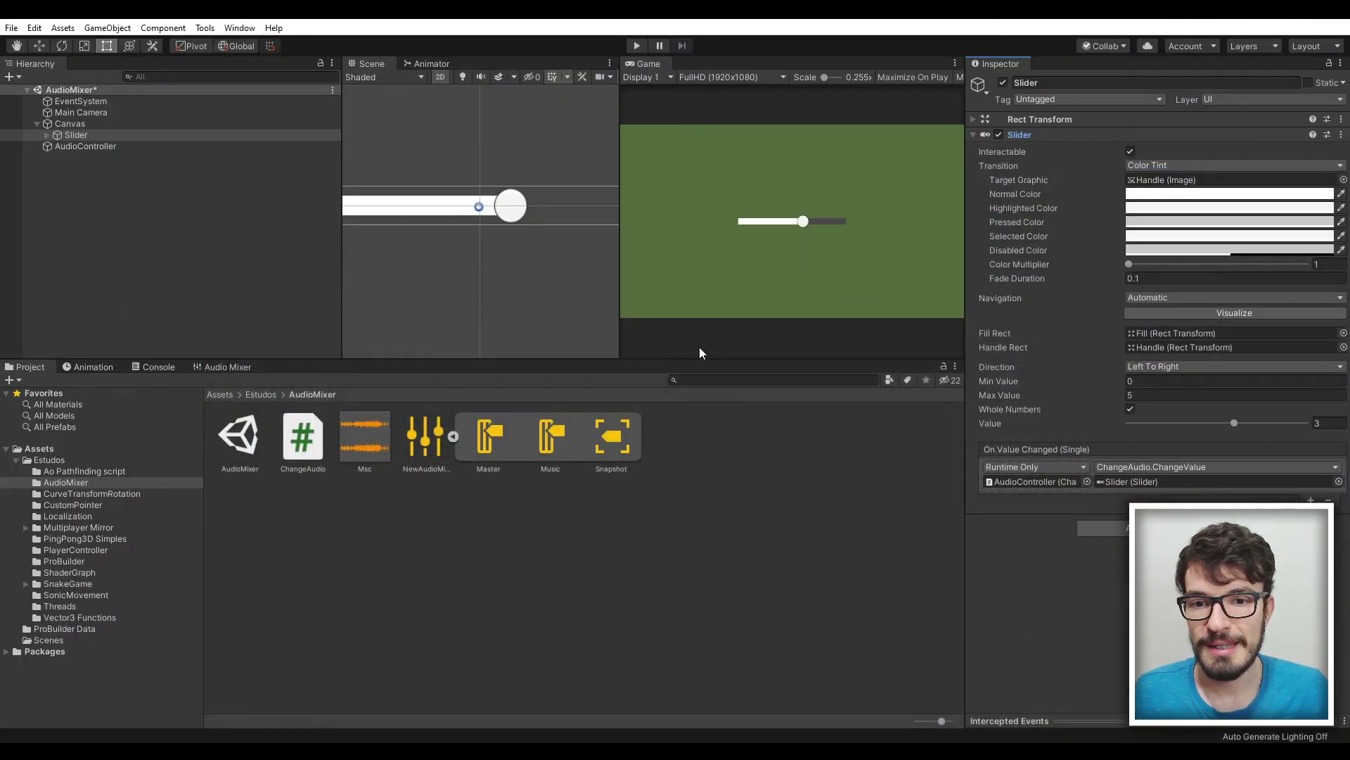